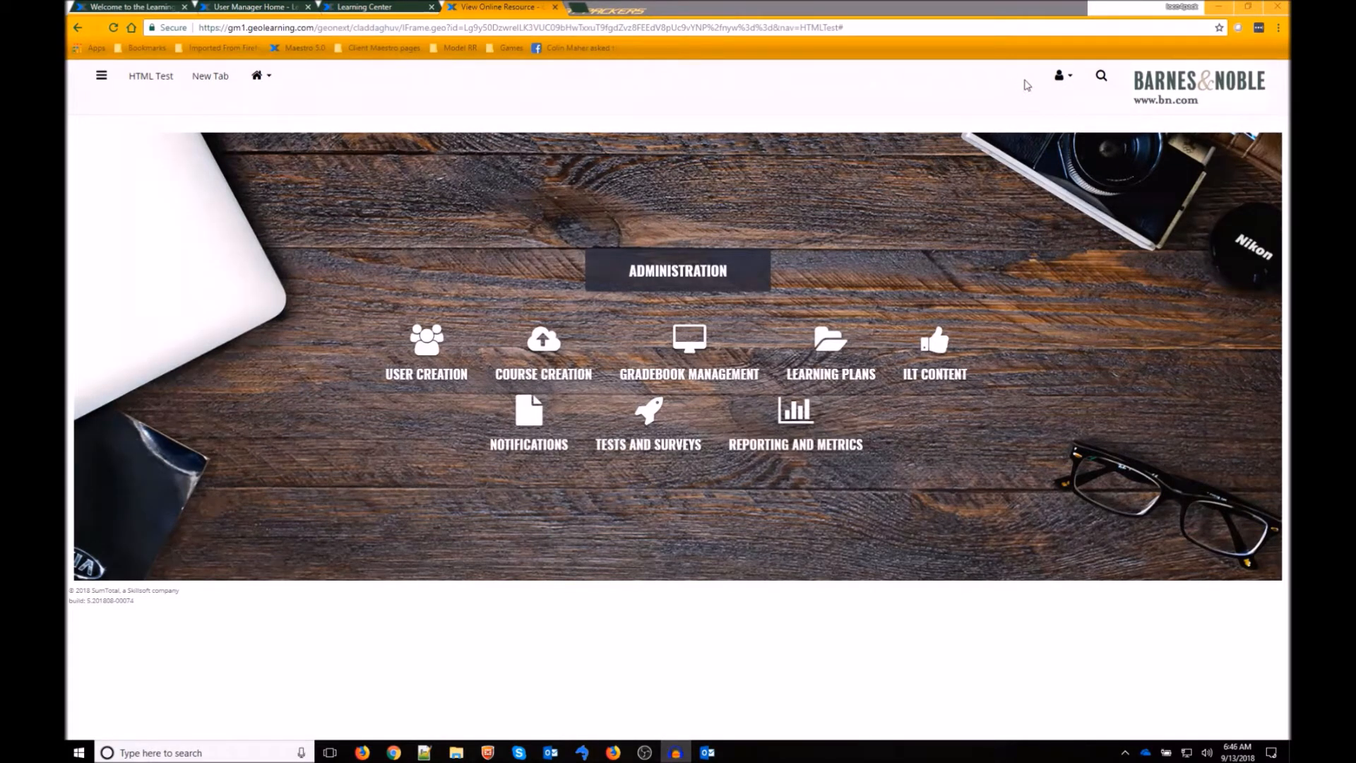
# - Go to Reporting > System Reports > Advanced Reporting and view the full Reports list
pyautogui.click(1064, 77)
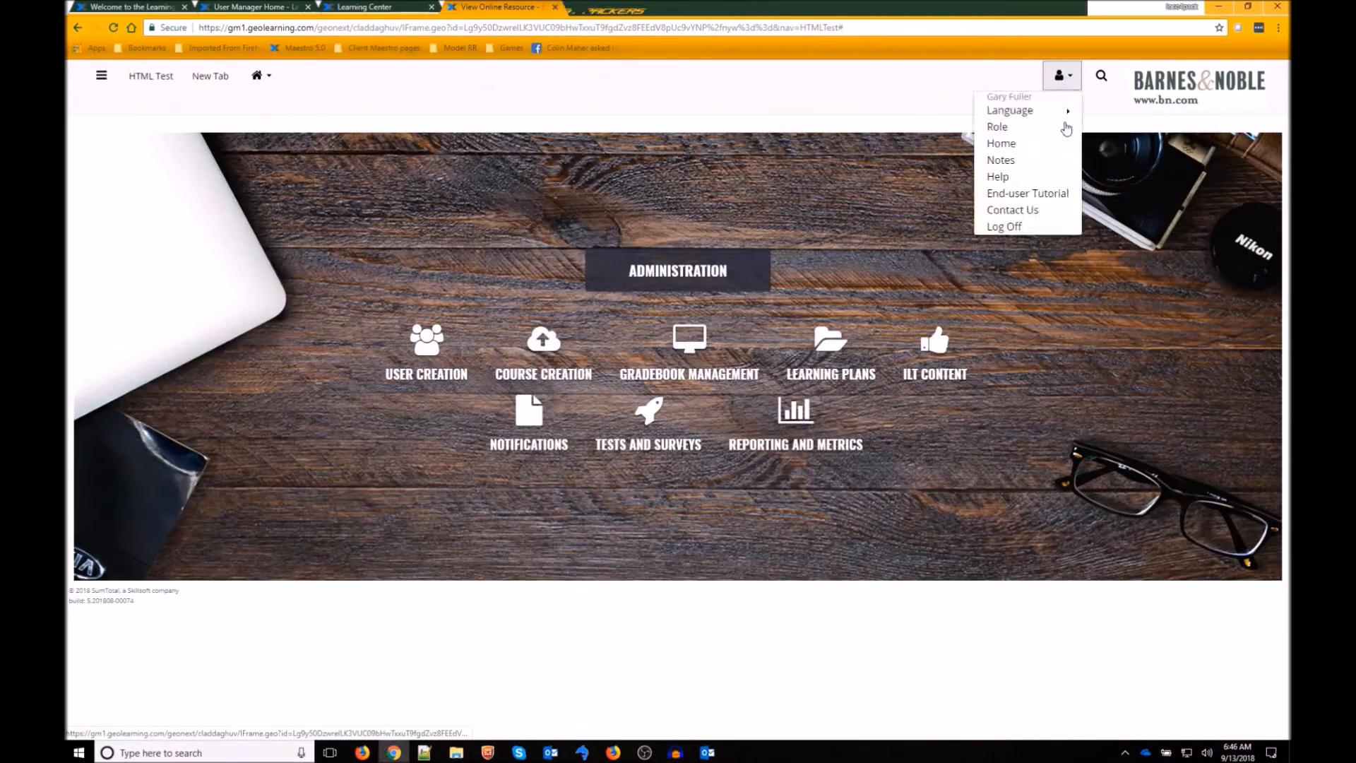
pyautogui.click(113, 81)
pyautogui.moveTo(110, 117)
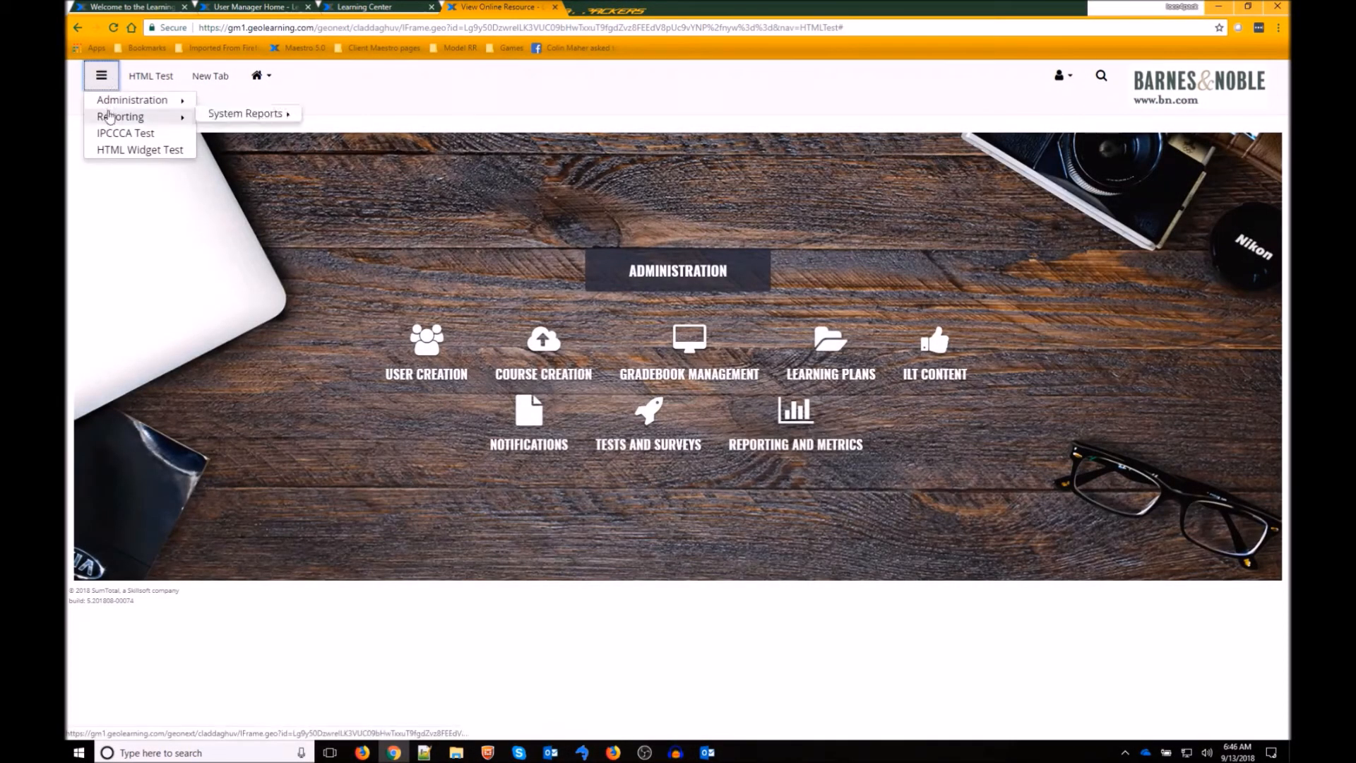
pyautogui.moveTo(243, 114)
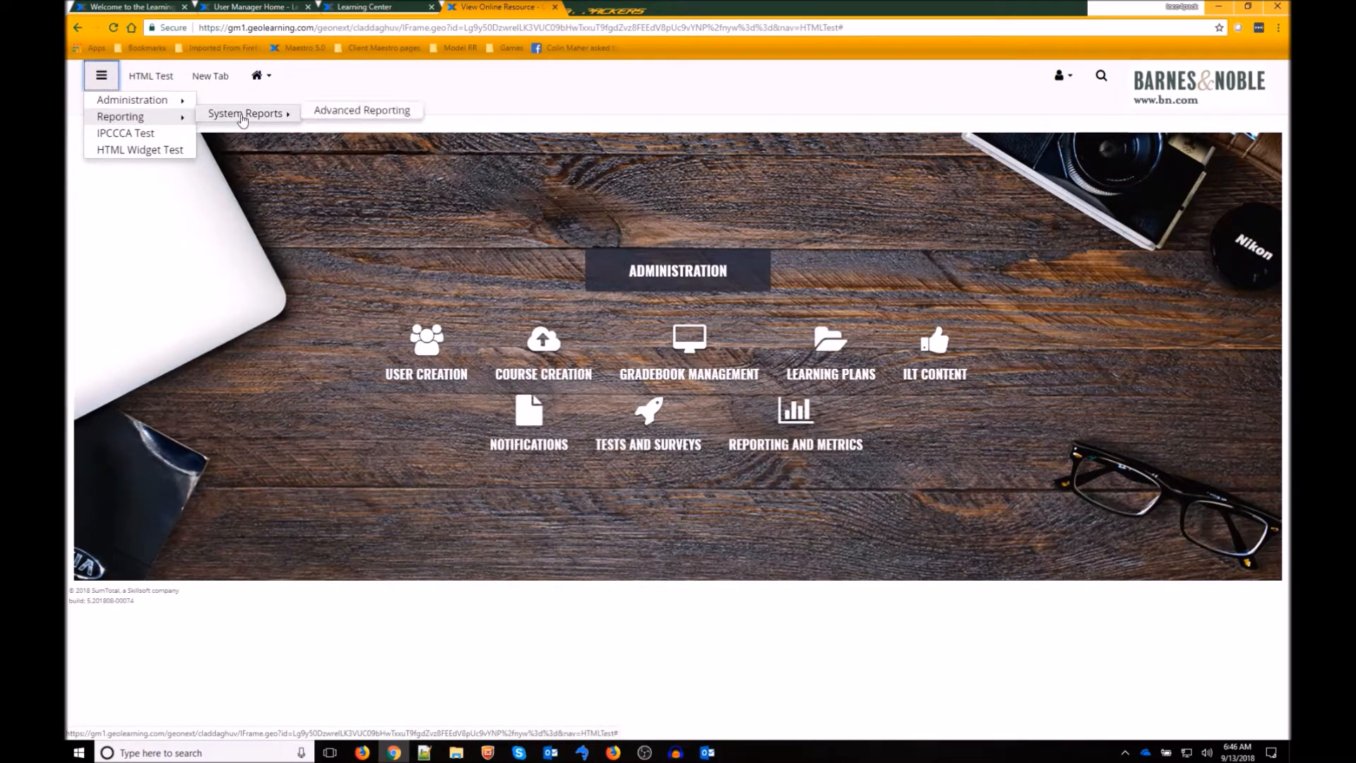
pyautogui.click(362, 119)
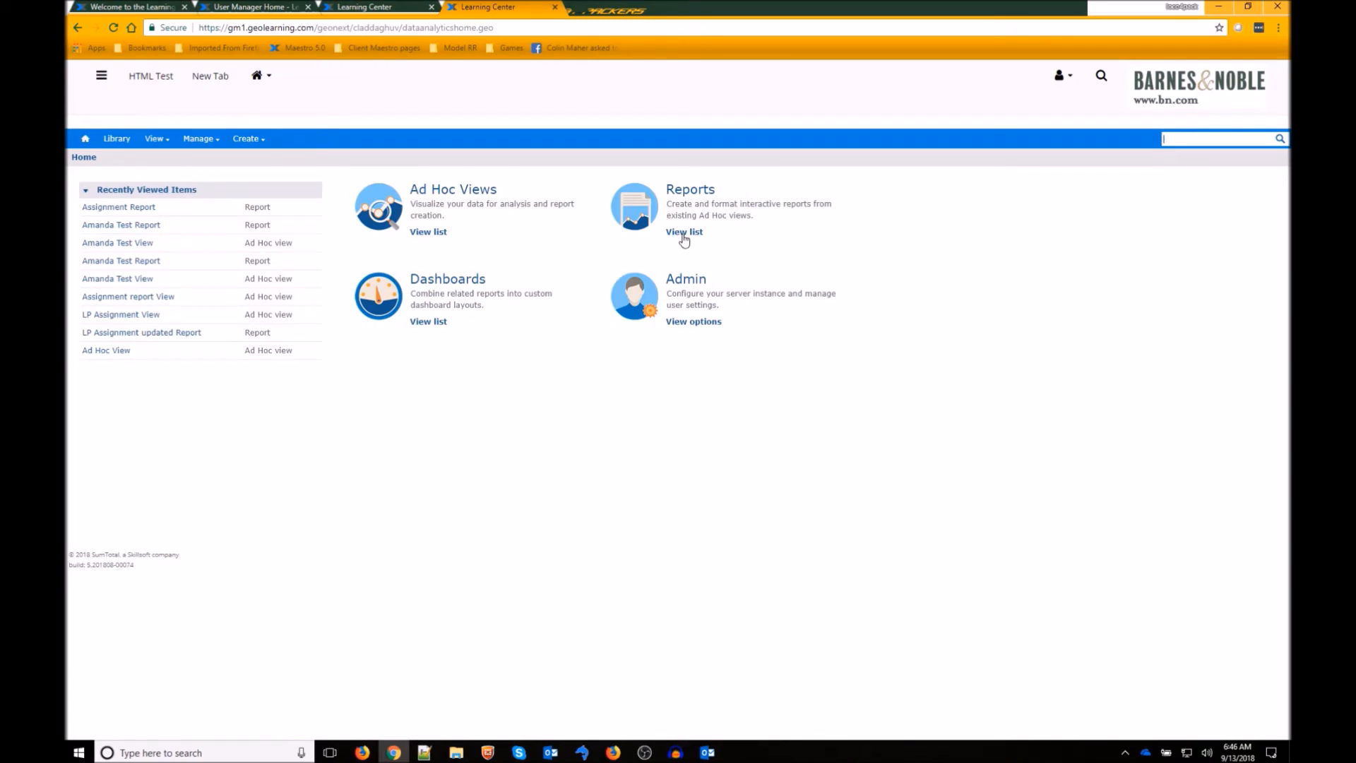
pyautogui.click(684, 233)
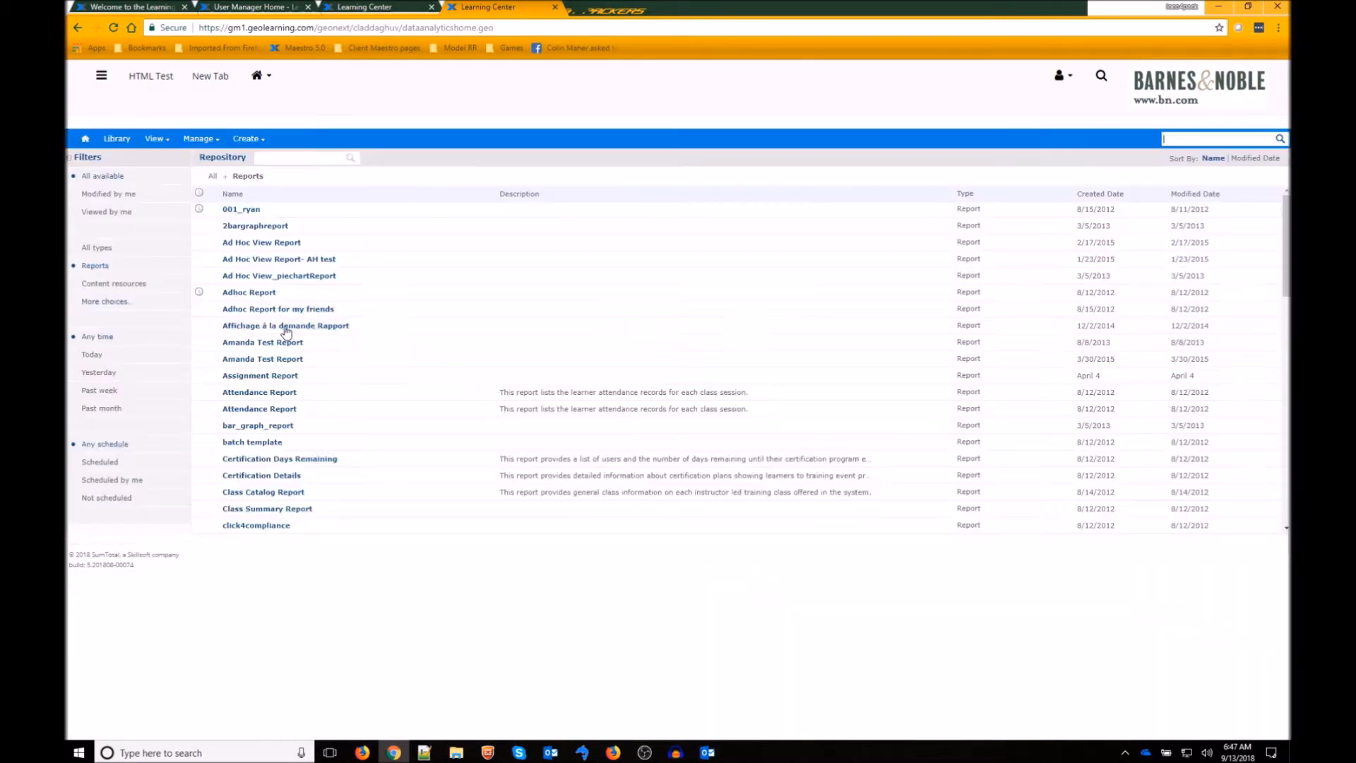
# - Choose Schedule... for Assignment Report to reach its empty Scheduled Jobs page
pyautogui.rightClick(255, 381)
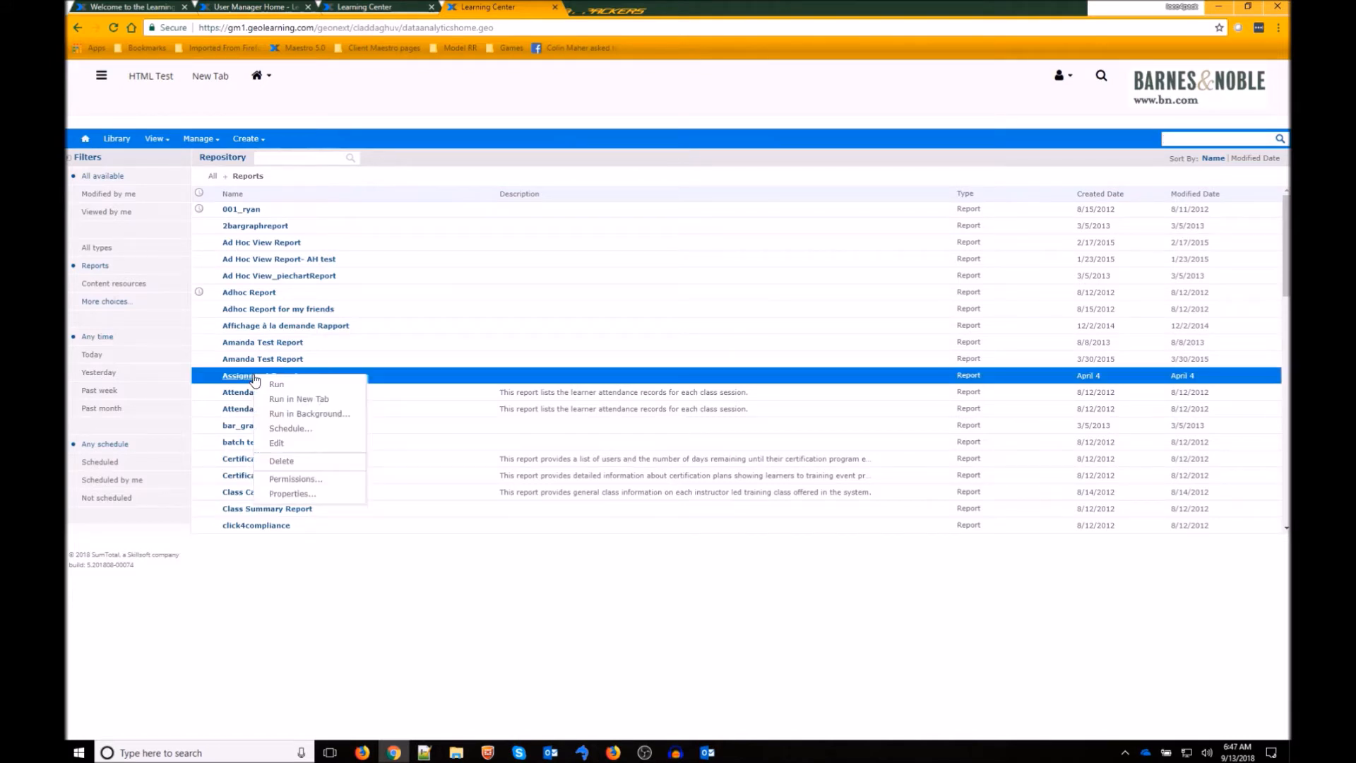
pyautogui.click(283, 428)
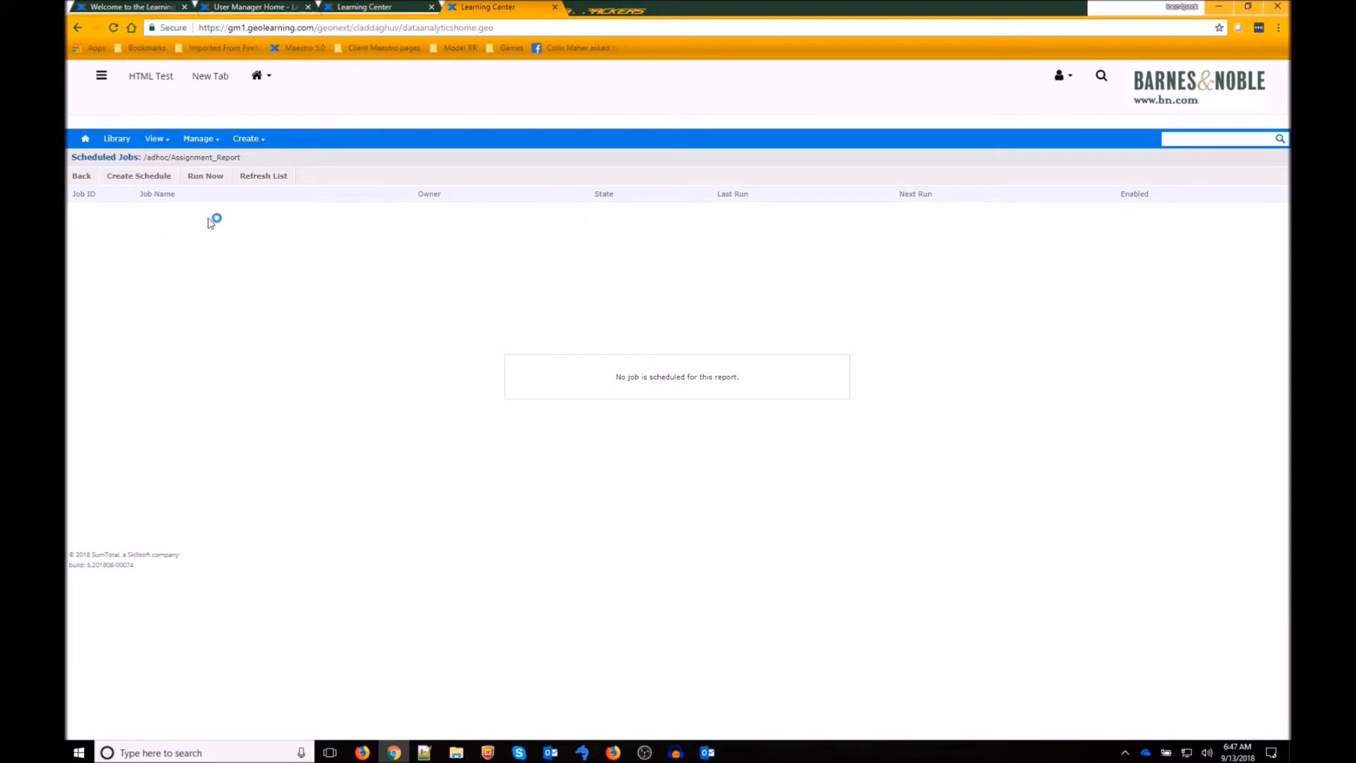
# - Create a new schedule with Simple recurrence, keeping the repeat unit at every 1 days
pyautogui.click(143, 176)
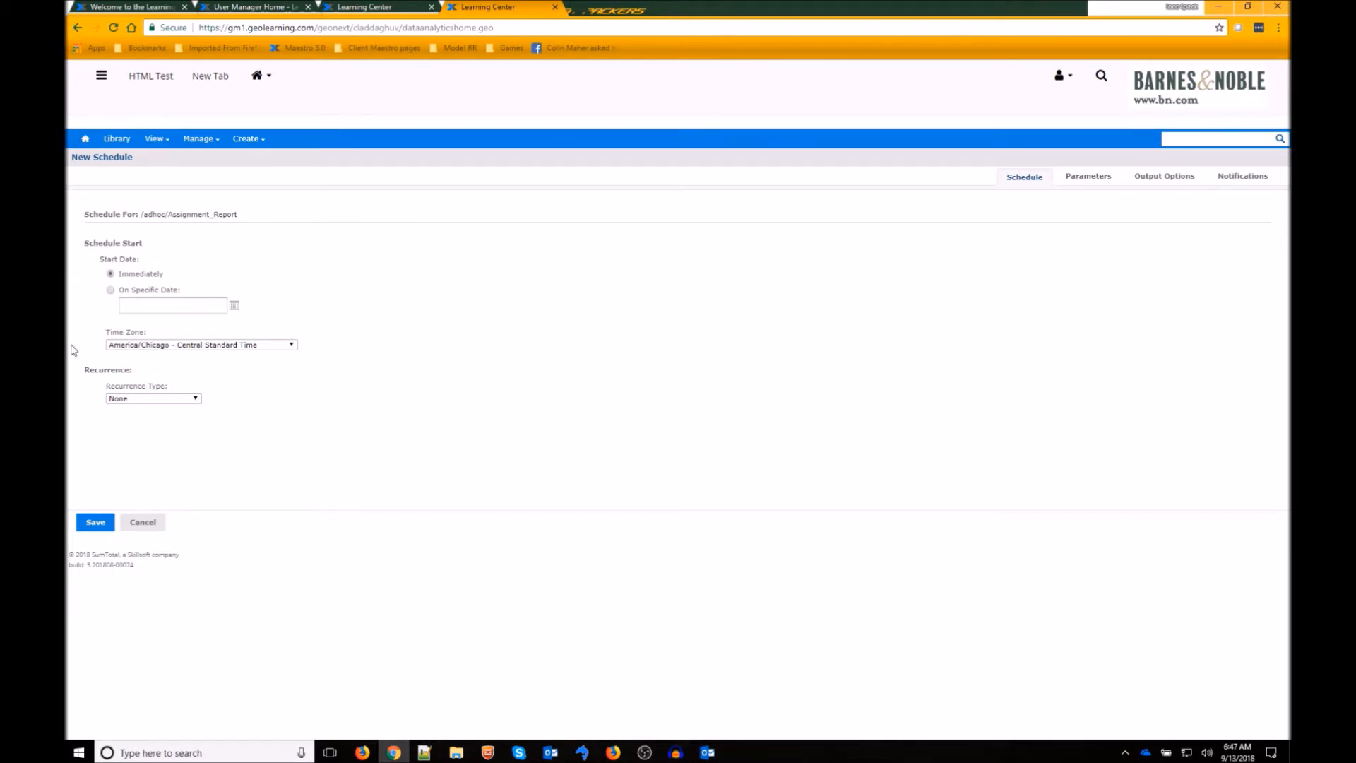
pyautogui.click(195, 399)
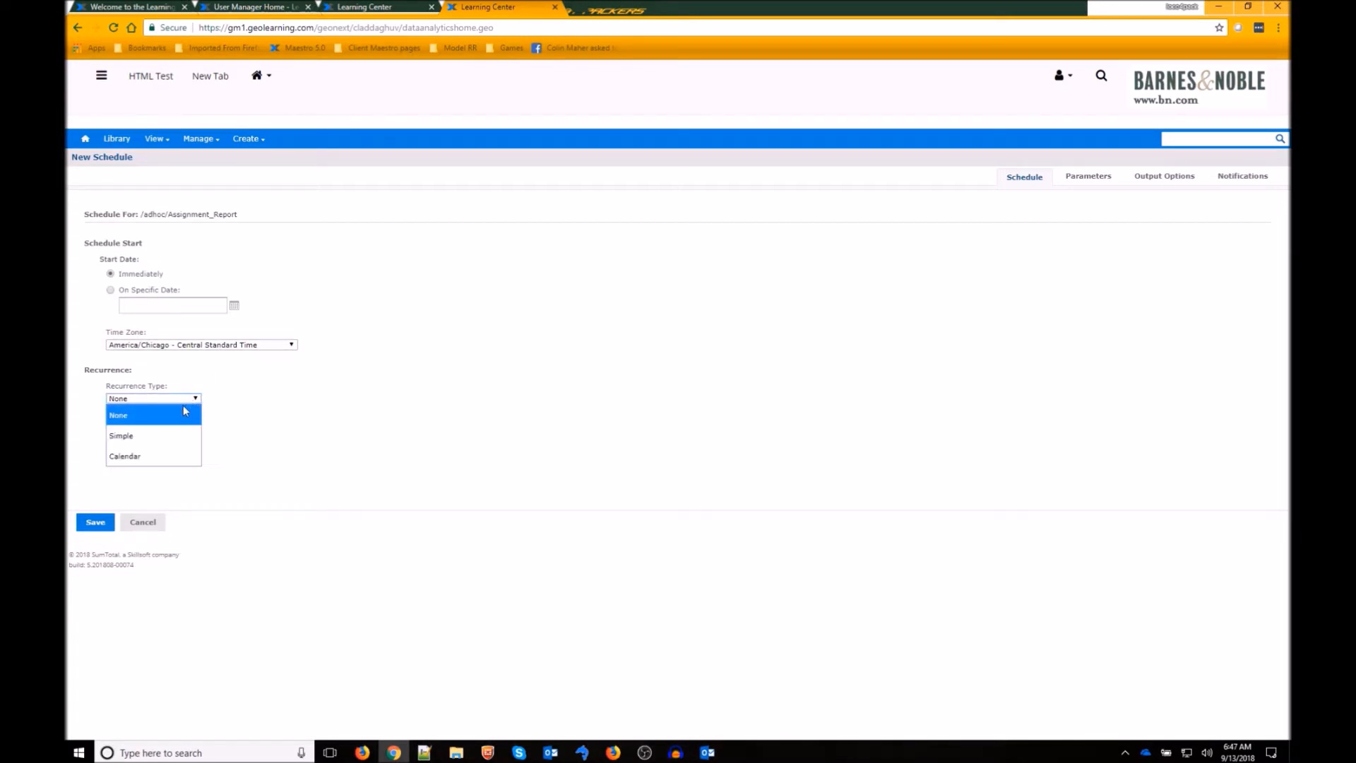
pyautogui.click(175, 434)
pyautogui.scroll(-2, 262, 432)
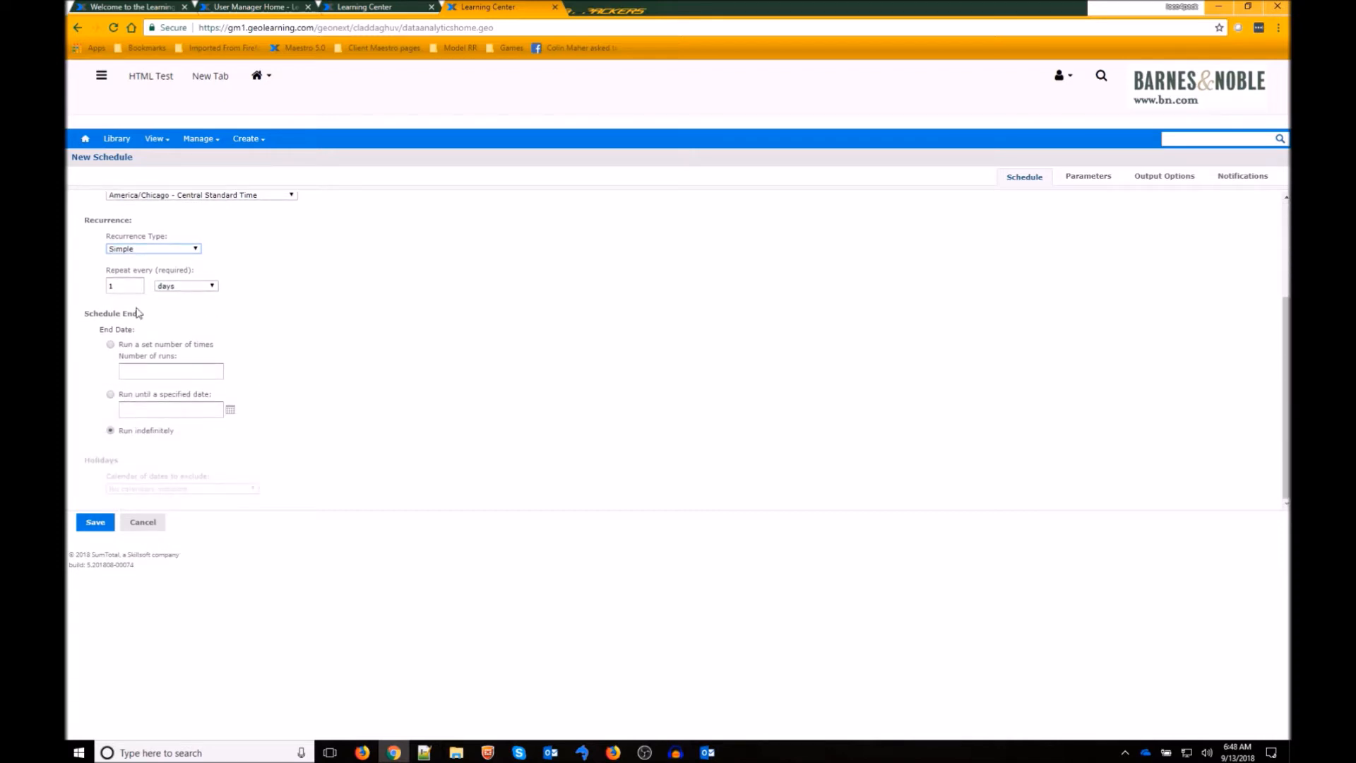
pyautogui.click(203, 286)
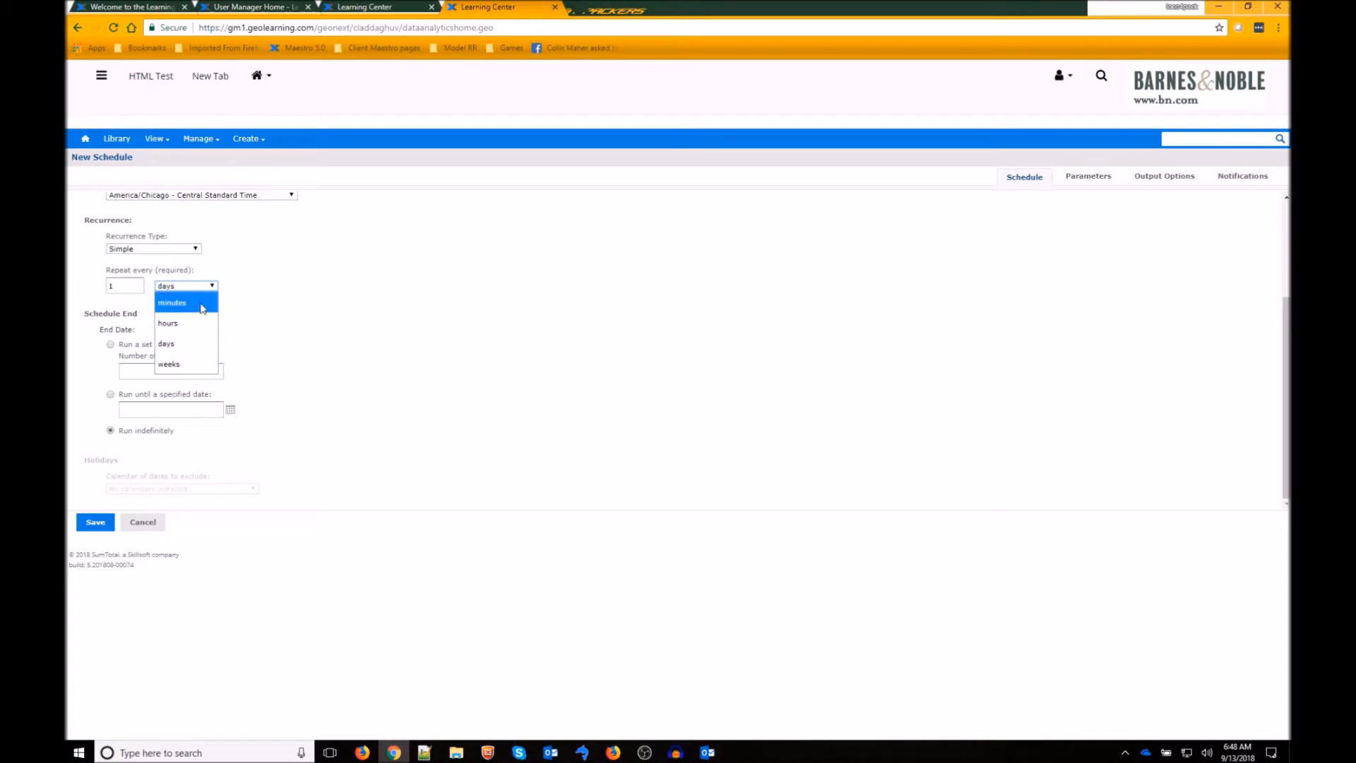
pyautogui.click(327, 318)
pyautogui.scroll(2, 341, 329)
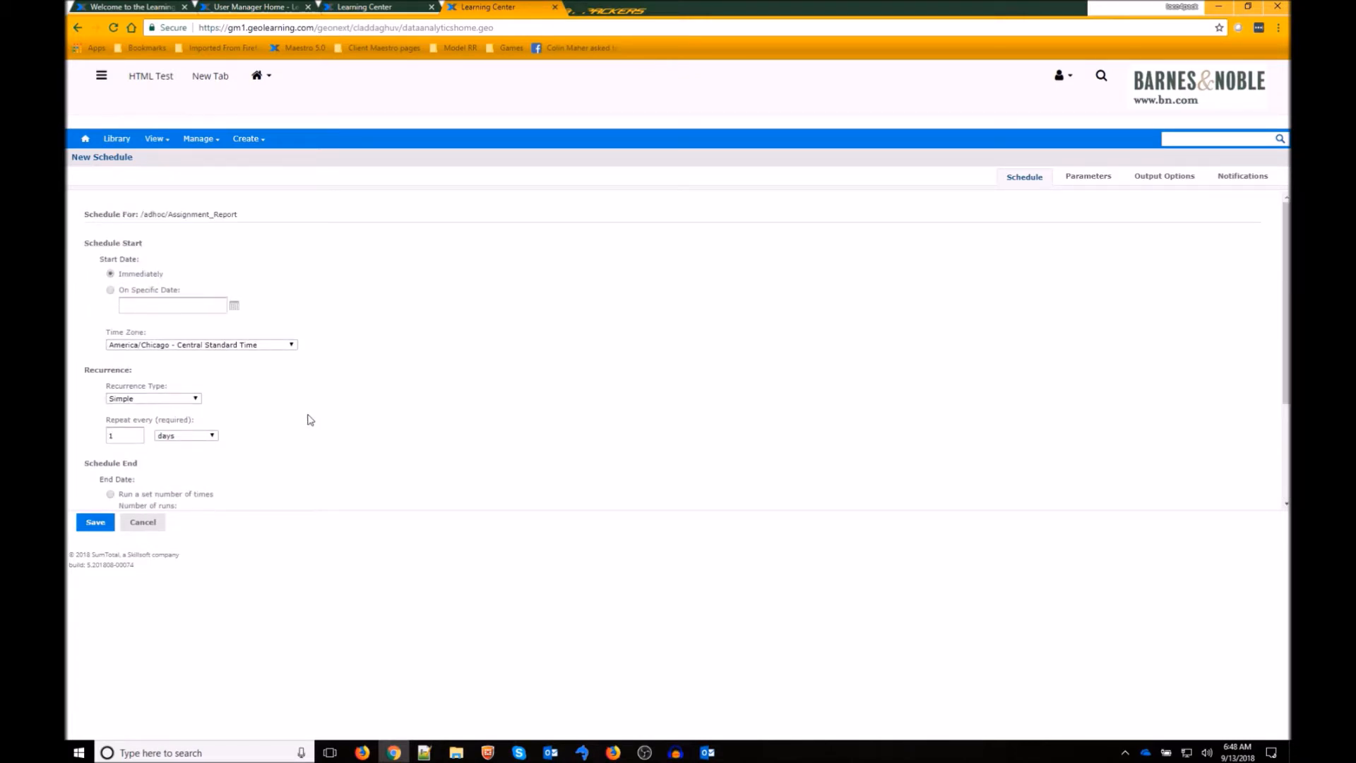
pyautogui.scroll(-2, 304, 414)
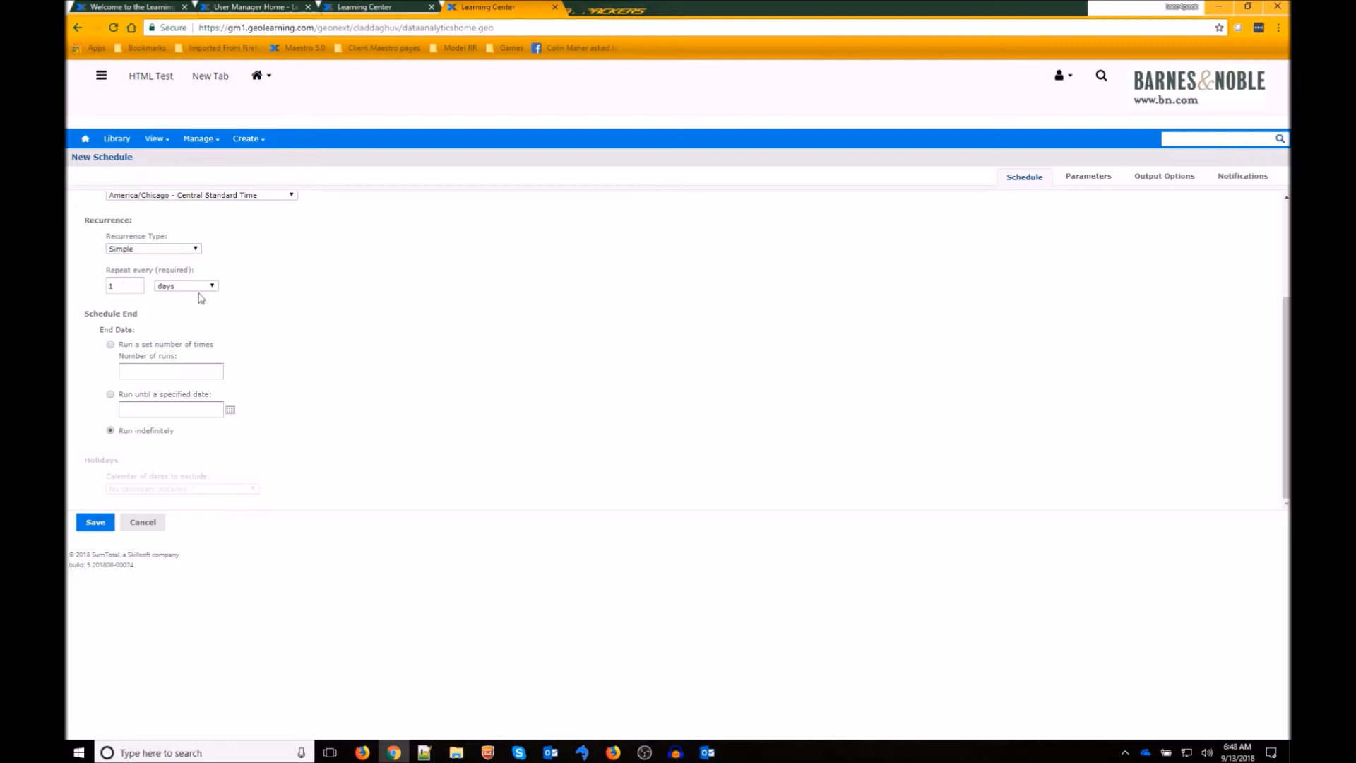
# - Switch recurrence to Calendar on Selected Days, pick Mon, and set Hours to 9
pyautogui.click(197, 249)
pyautogui.click(165, 309)
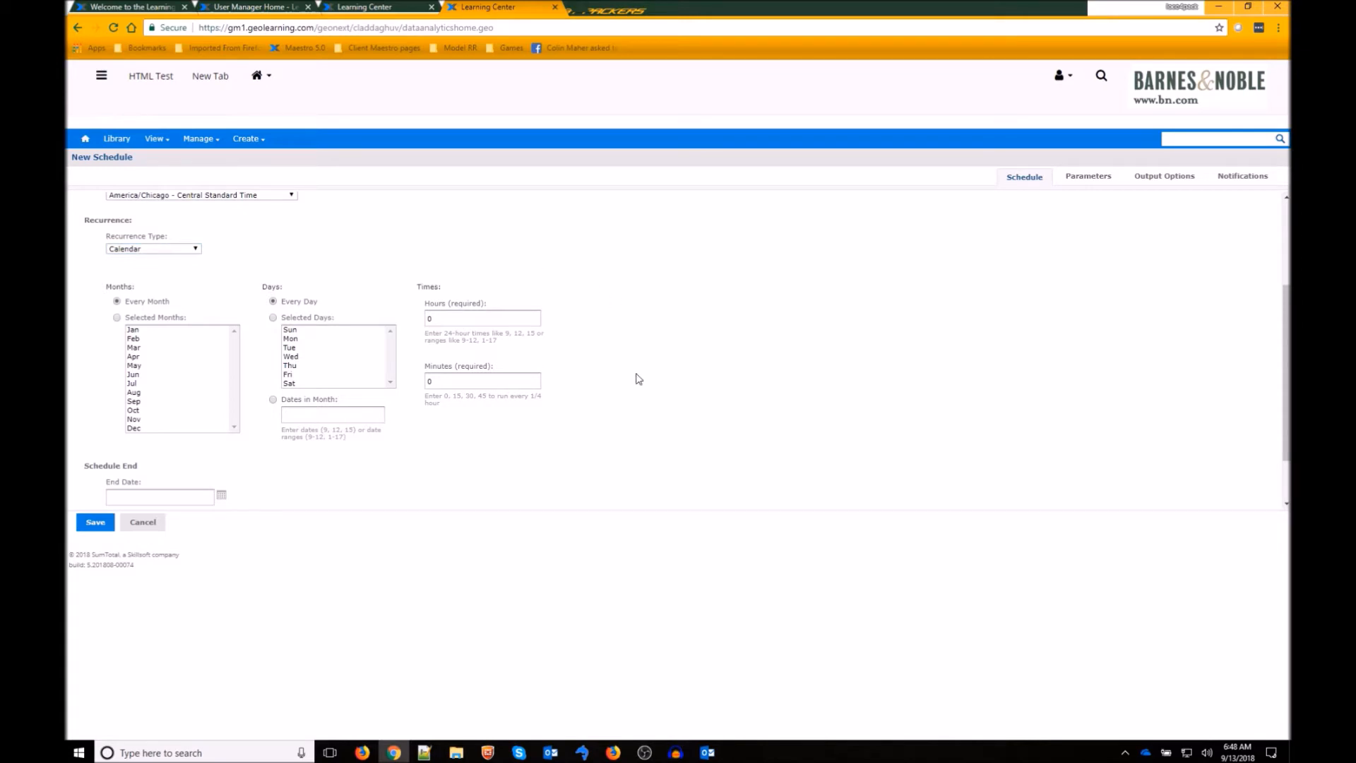
pyautogui.click(273, 318)
pyautogui.click(296, 340)
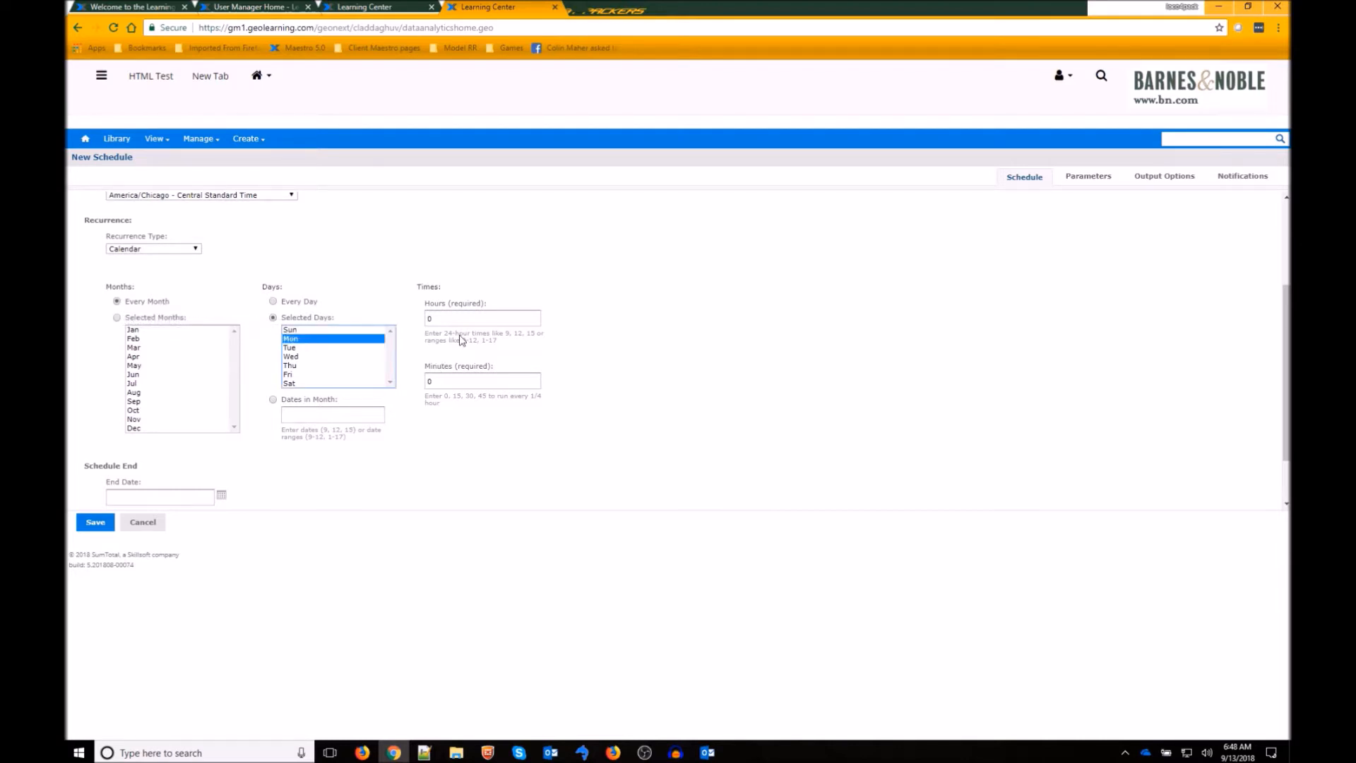
pyautogui.moveTo(462, 321); pyautogui.dragTo(405, 333)
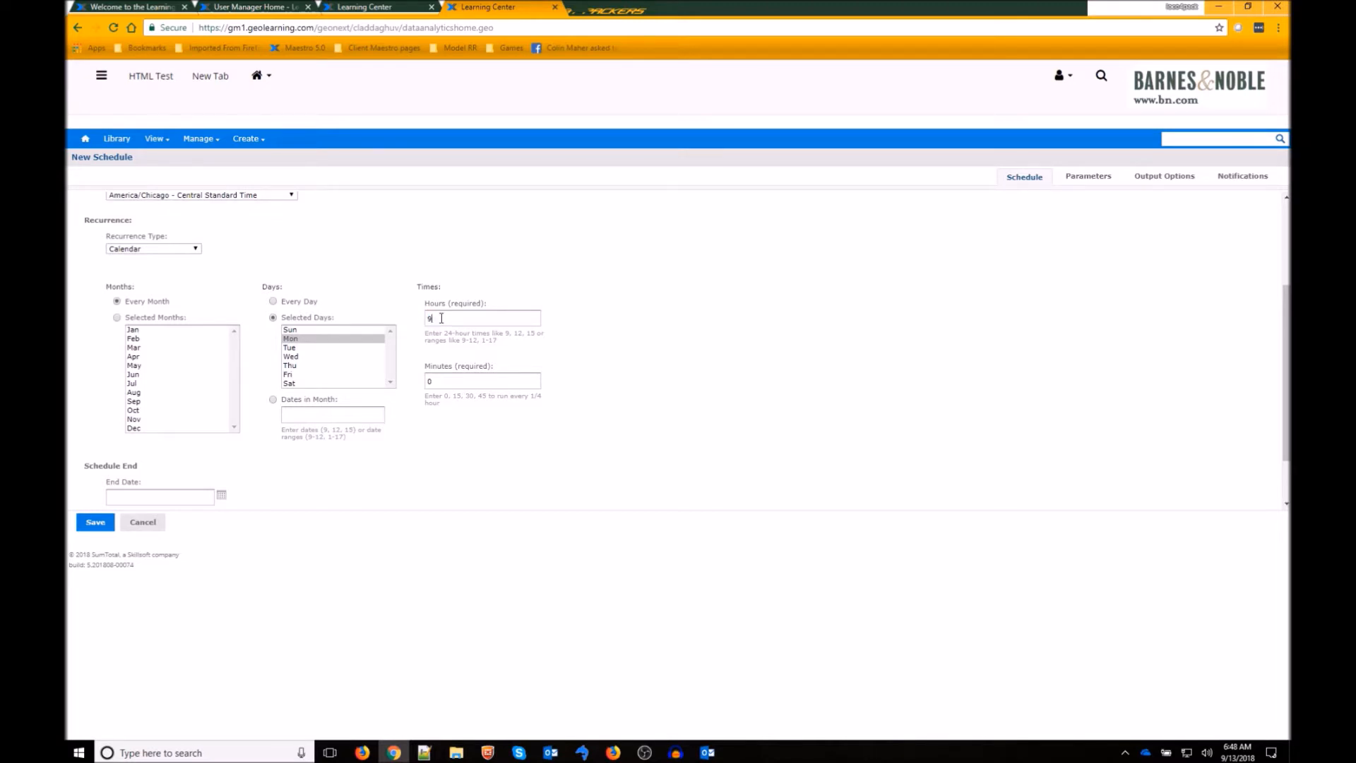
# - Enter 30 in Minutes so the Monday job runs at 9:30
pyautogui.press('Tab')
pyautogui.scroll(-1, 677, 383)
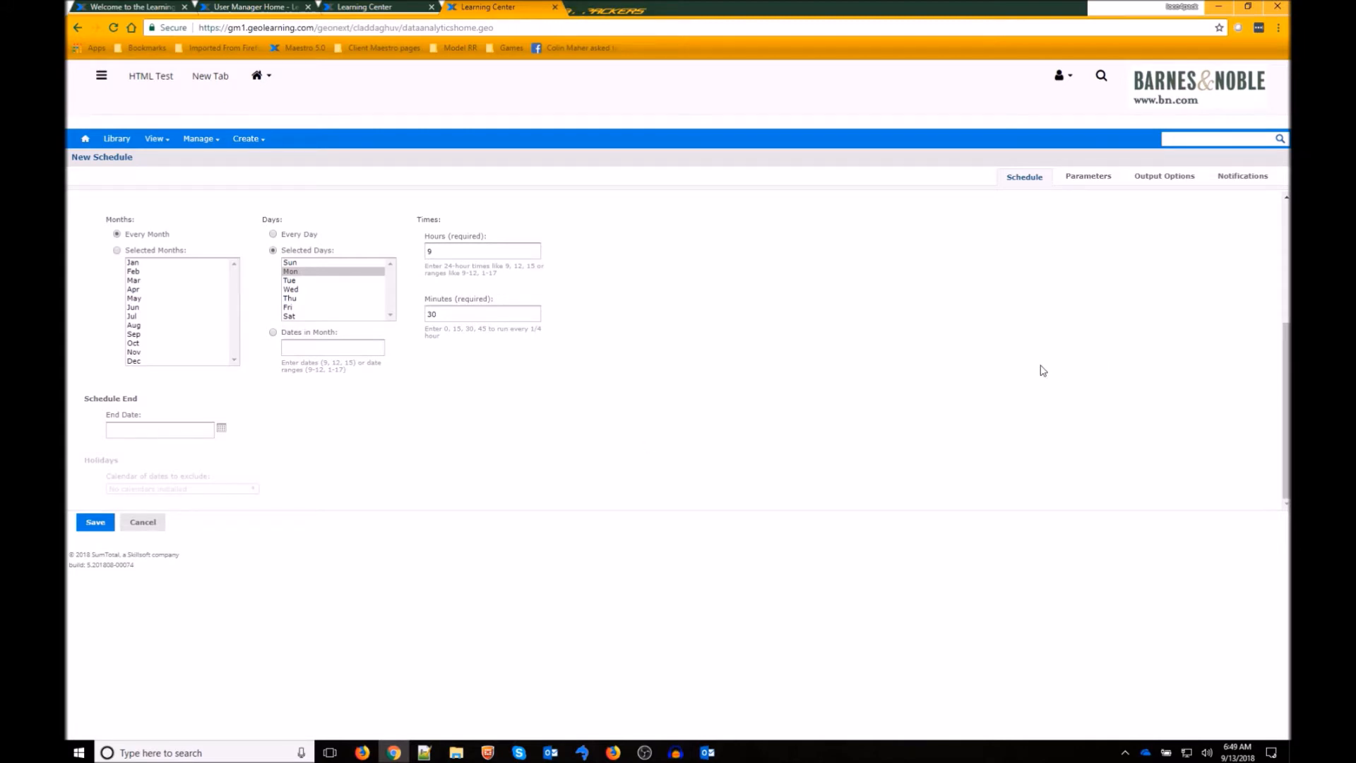
pyautogui.scroll(3, 1043, 371)
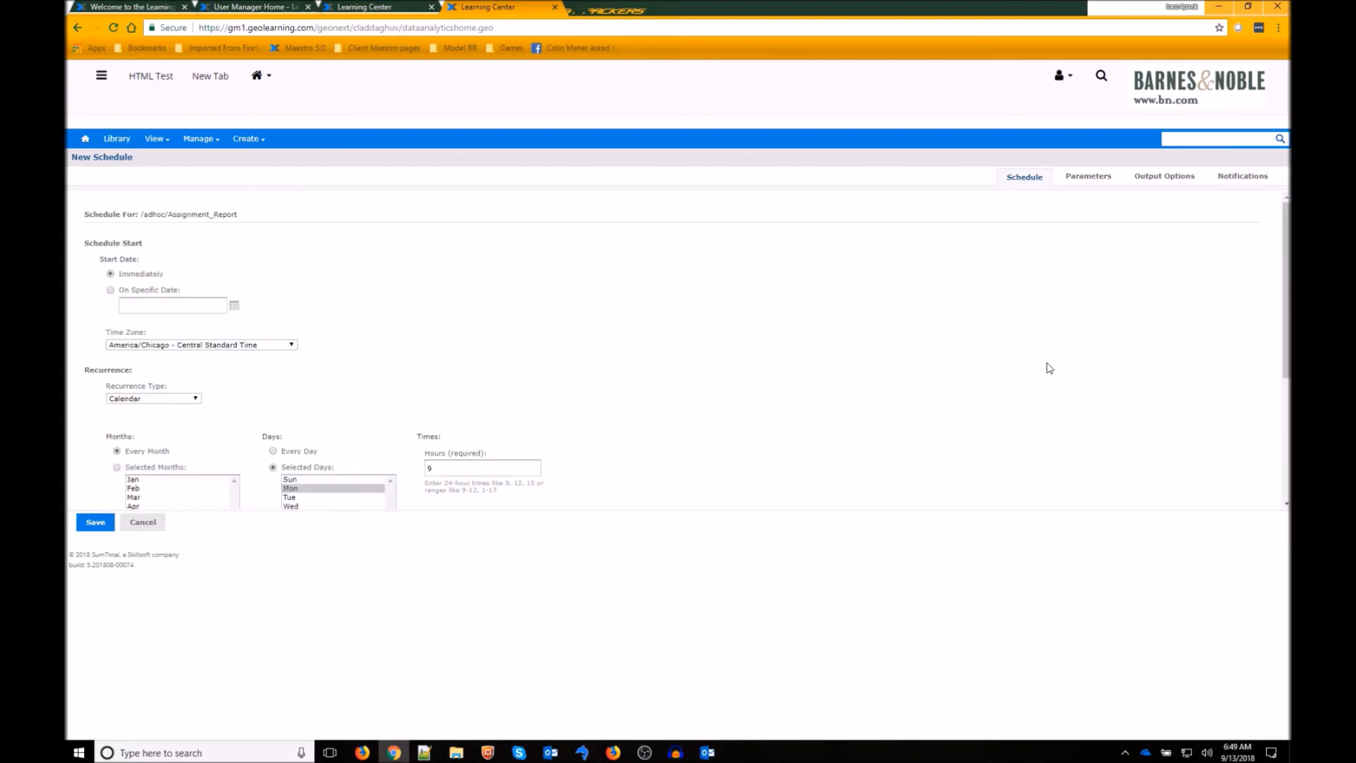
# - On the Parameters tab, leave User Status as Active and Registration Status as Enrolled
pyautogui.click(1100, 185)
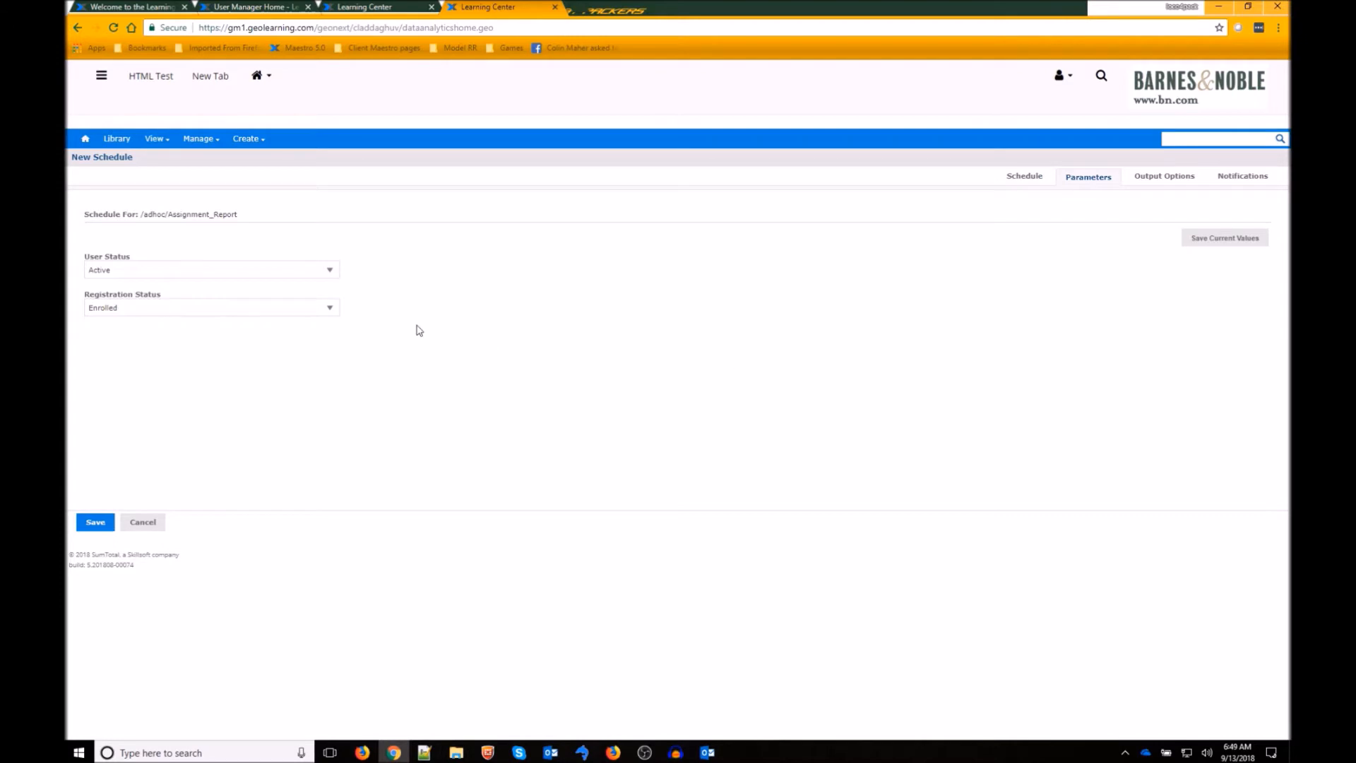
pyautogui.click(338, 274)
pyautogui.click(509, 280)
pyautogui.click(330, 309)
pyautogui.click(489, 315)
# - Keep file name Assignment_Report, replace PDF with XLSX, and output to repository folder /adhoc
pyautogui.click(1160, 185)
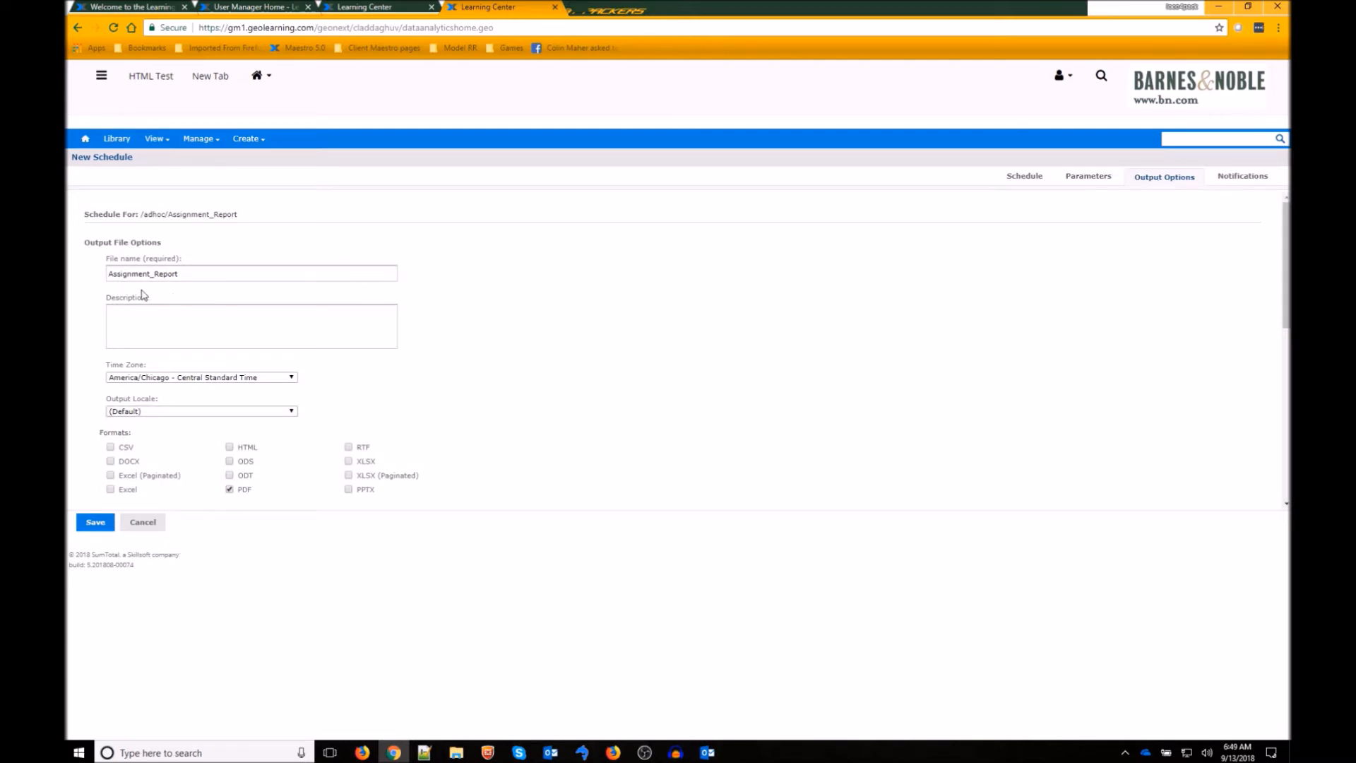
pyautogui.doubleClick(208, 271)
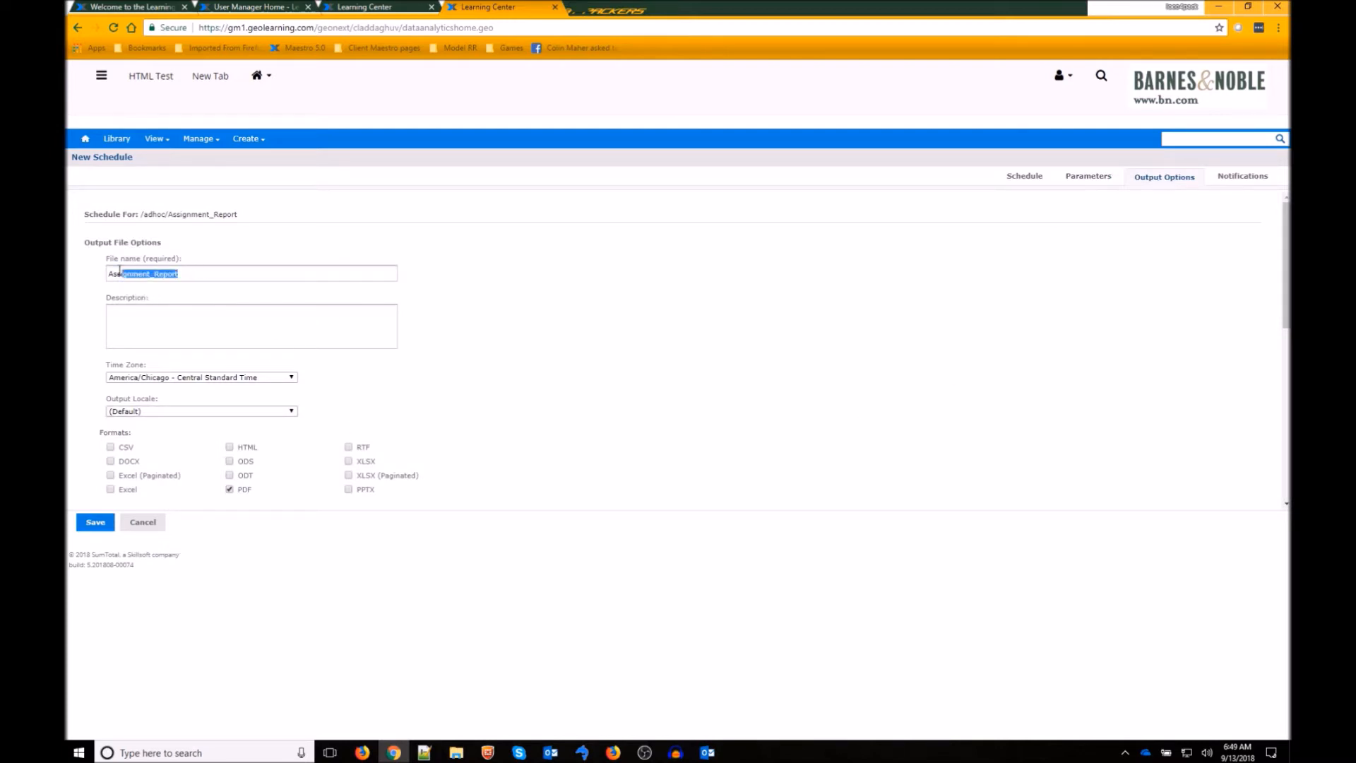
pyautogui.click(473, 307)
pyautogui.scroll(-4, 478, 344)
pyautogui.scroll(4, 478, 344)
pyautogui.click(229, 490)
pyautogui.moveTo(1287, 282); pyautogui.dragTo(1287, 358)
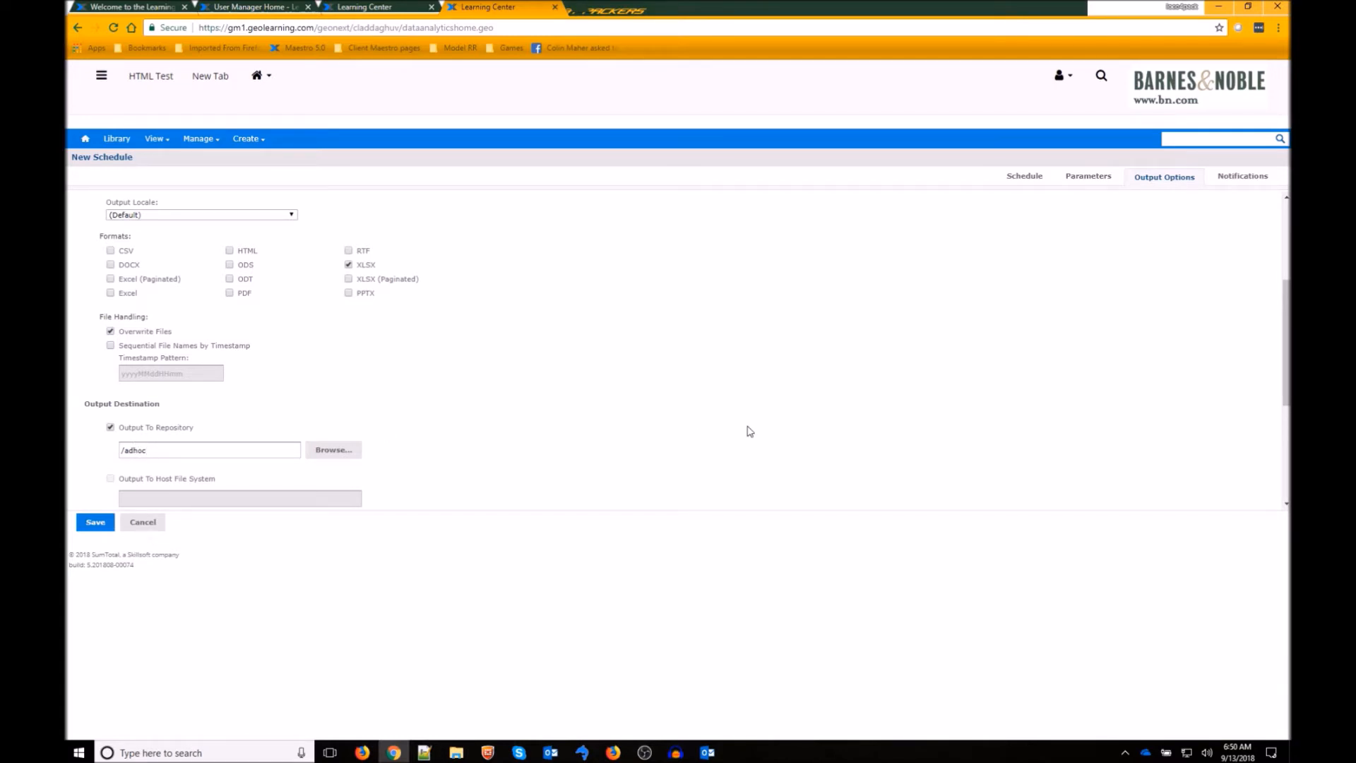
pyautogui.scroll(-3, 1216, 473)
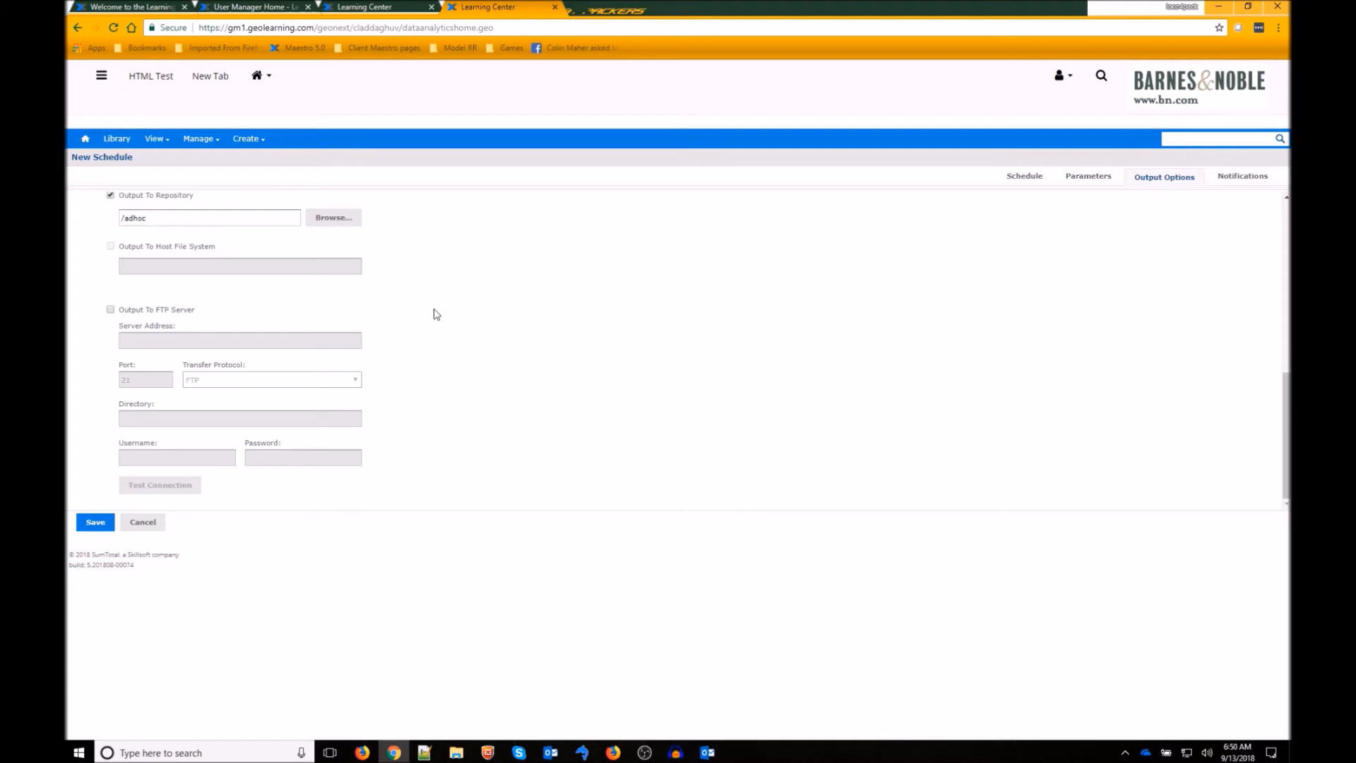
pyautogui.scroll(4, 823, 464)
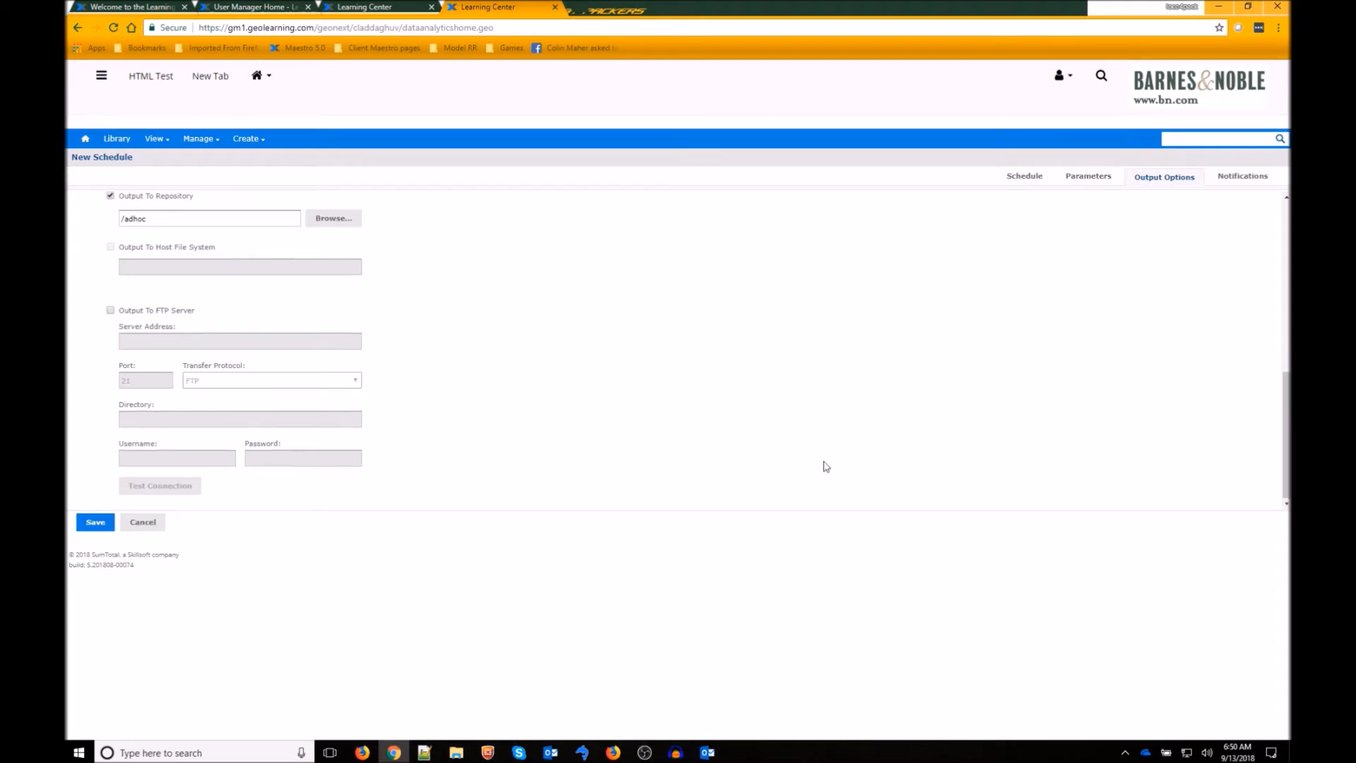
# - Email the recipient attached reports, subject 'Test Schedule', message 'Testing', skipping empty reports
pyautogui.click(1254, 185)
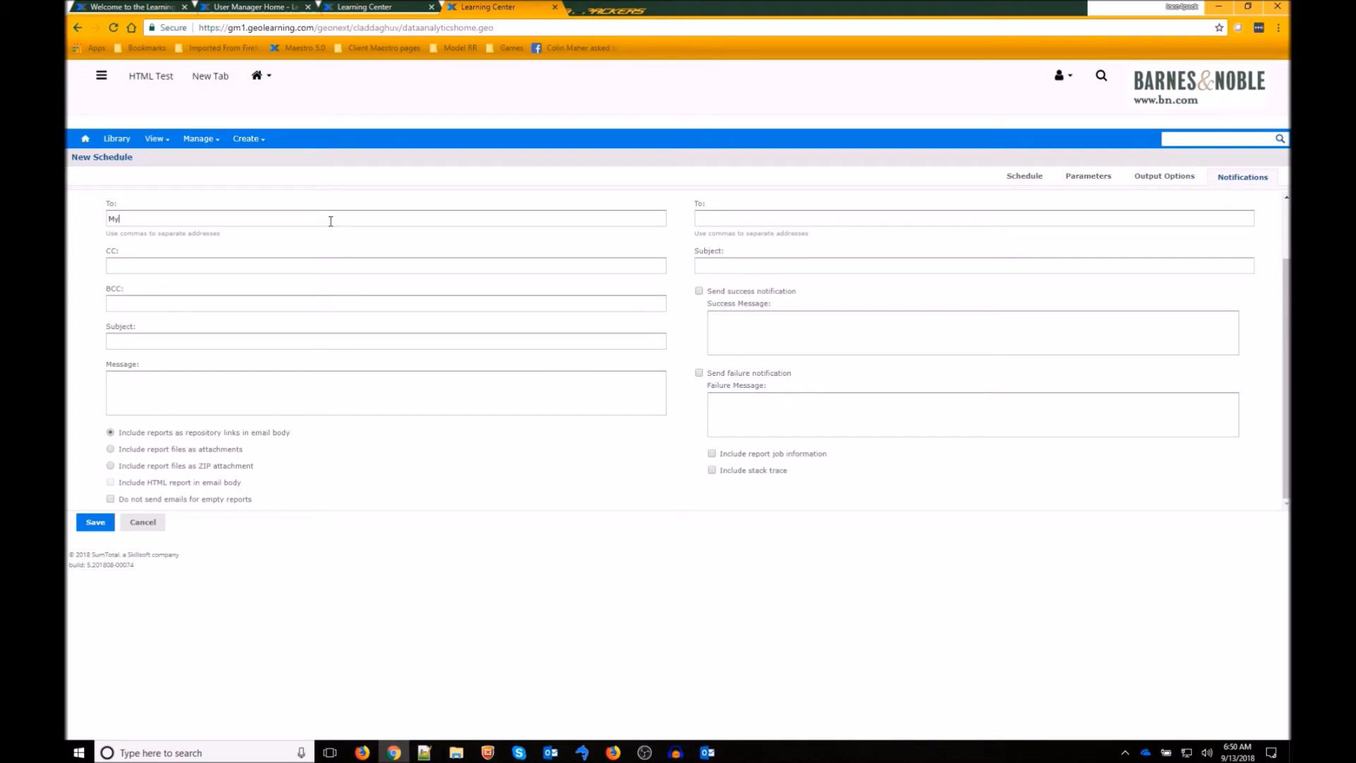
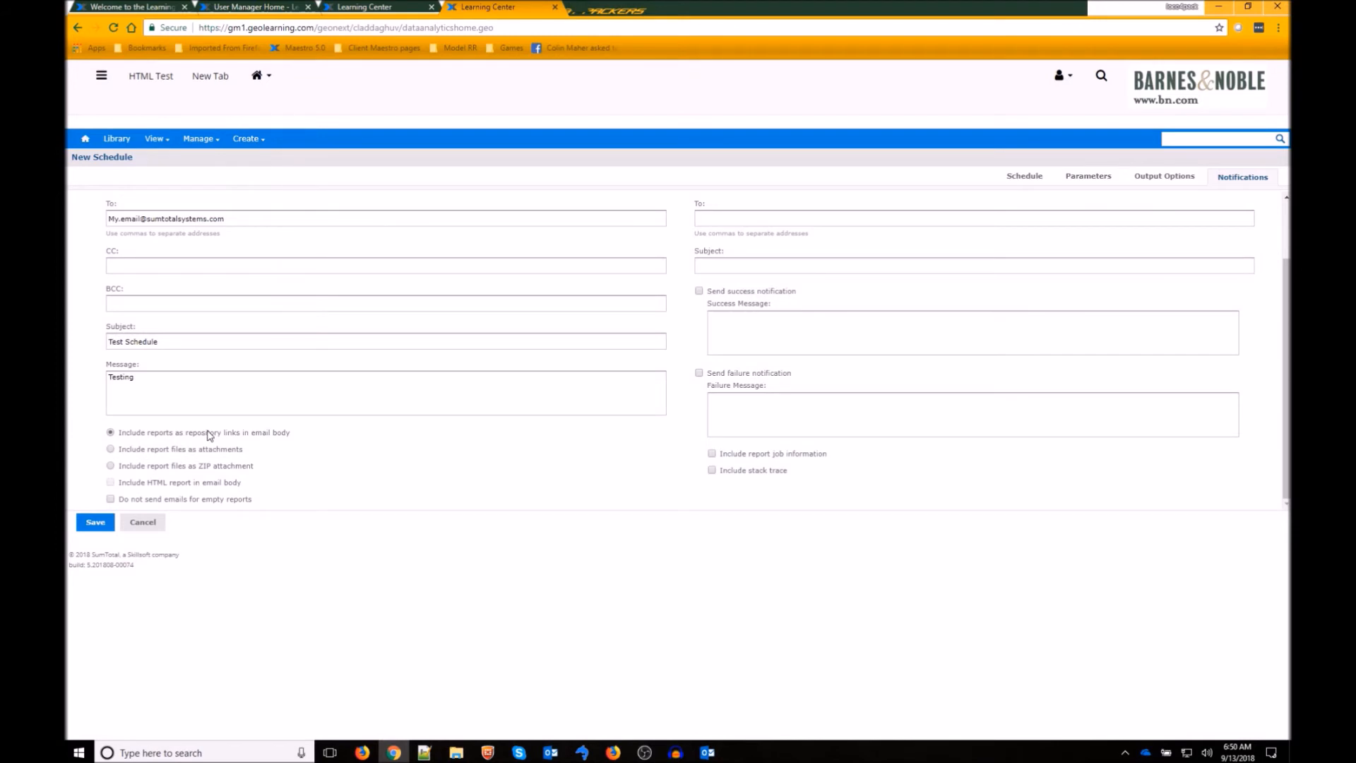
pyautogui.click(111, 449)
pyautogui.click(110, 499)
pyautogui.moveTo(235, 220); pyautogui.dragTo(108, 219)
pyautogui.hotkey('ctrl', 'c')
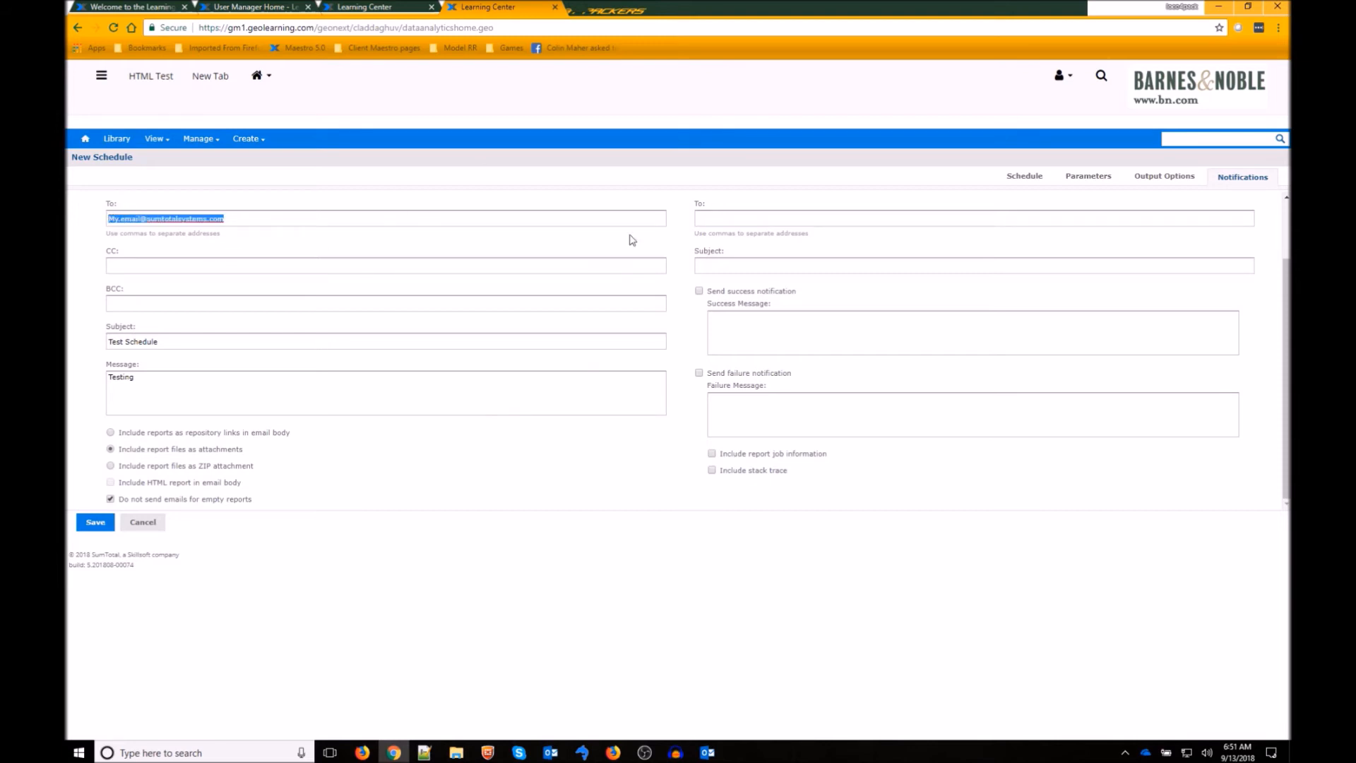
pyautogui.click(732, 194)
pyautogui.scroll(2, 769, 282)
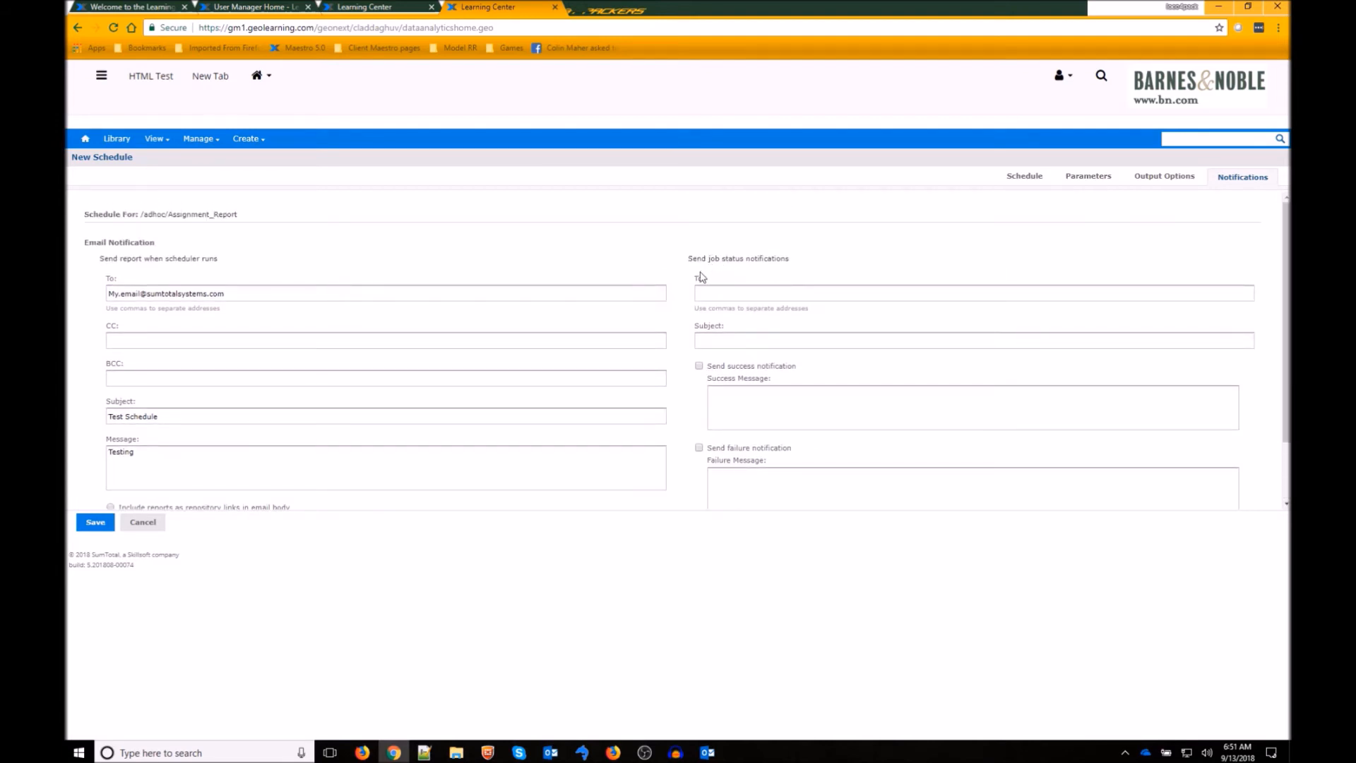
# - Paste the recipient address into the job status To field and set subject 'Status Email'
pyautogui.click(748, 296)
pyautogui.hotkey('ctrl', 'v')
pyautogui.click(658, 246)
pyautogui.click(791, 344)
pyautogui.write('Status Email')
pyautogui.scroll(-1, 681, 388)
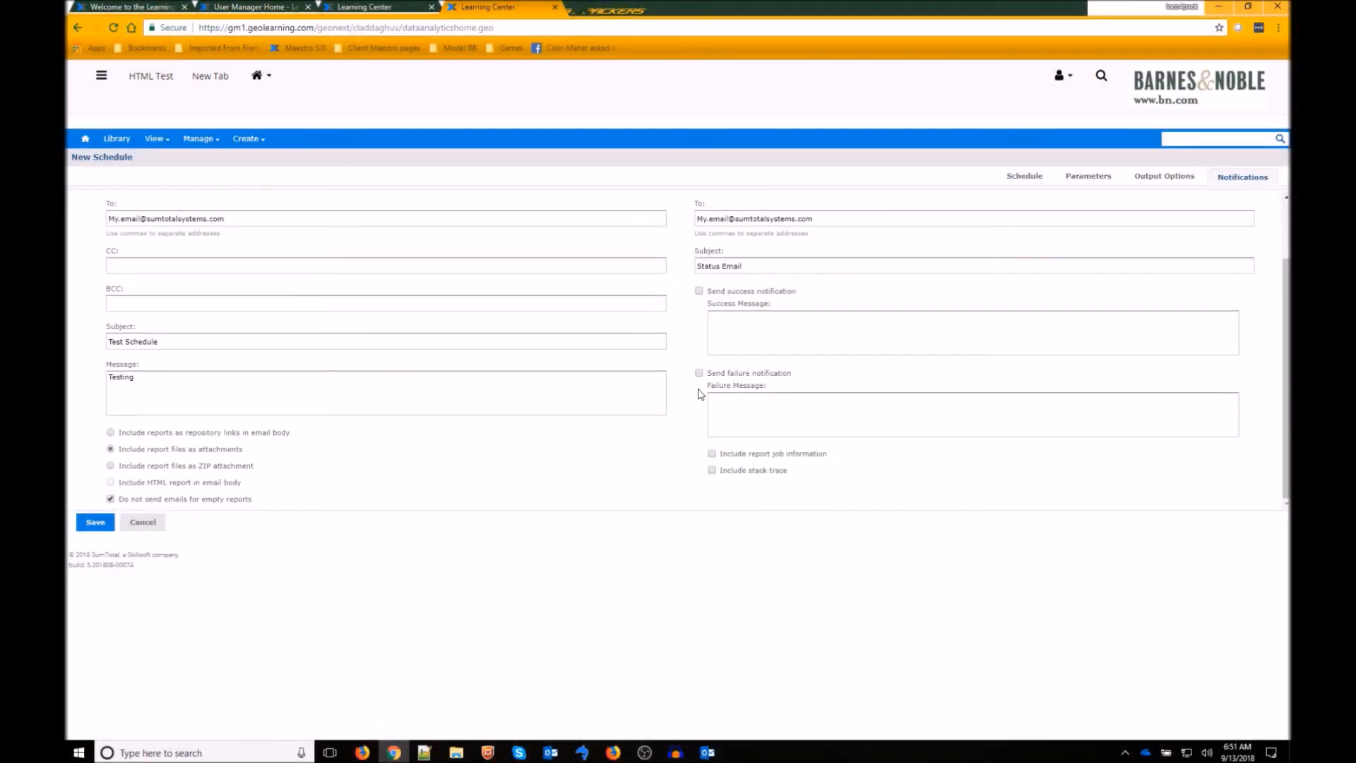
# - Enable failure notifications with message 'Test failed', including job information and stack trace
pyautogui.click(698, 373)
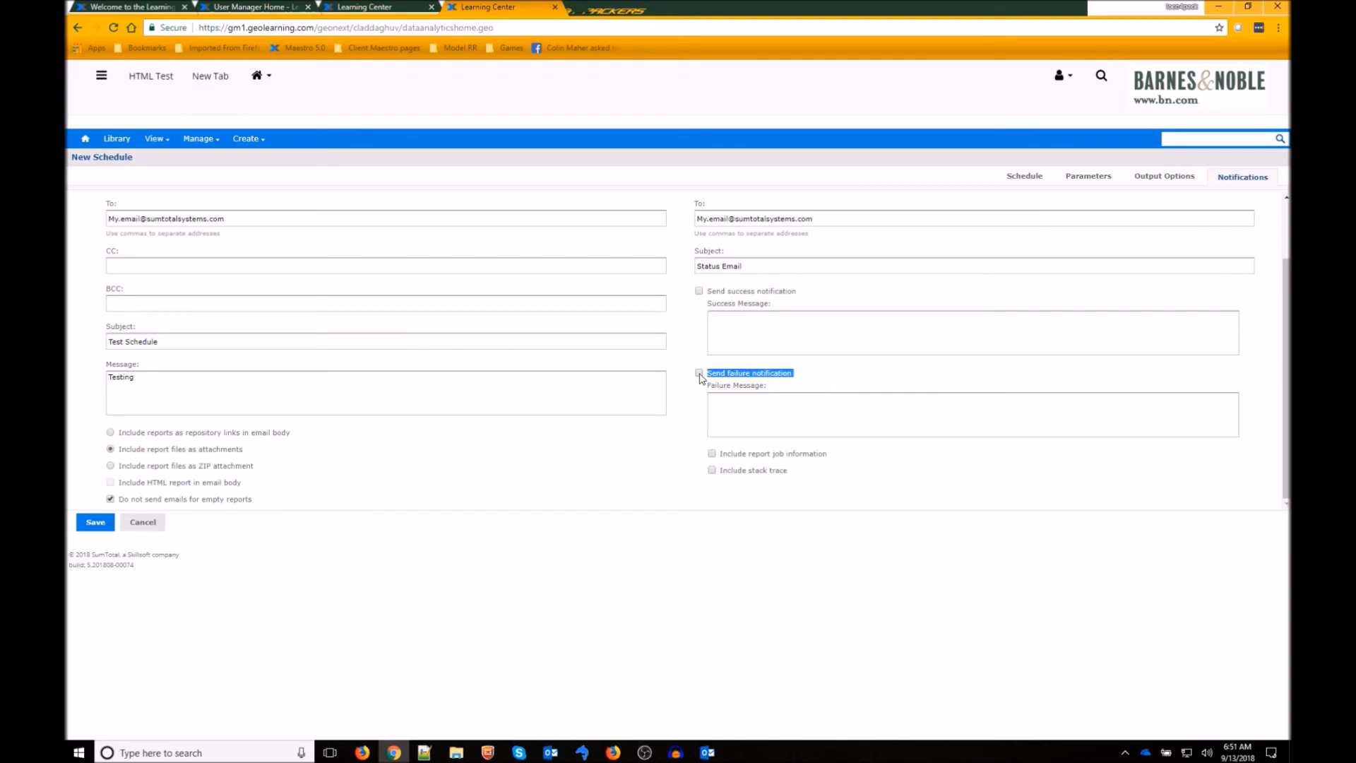
pyautogui.click(766, 419)
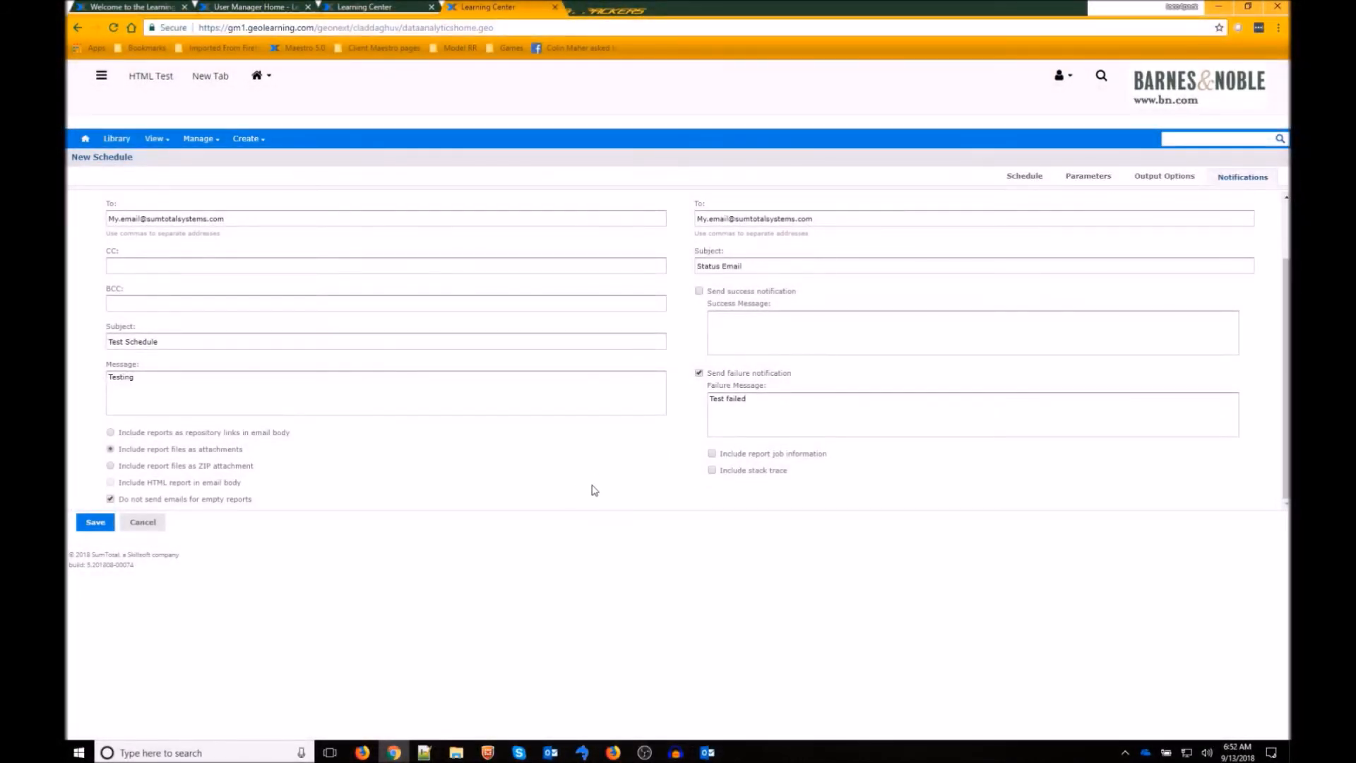
pyautogui.click(713, 454)
pyautogui.click(712, 471)
pyautogui.scroll(2, 826, 475)
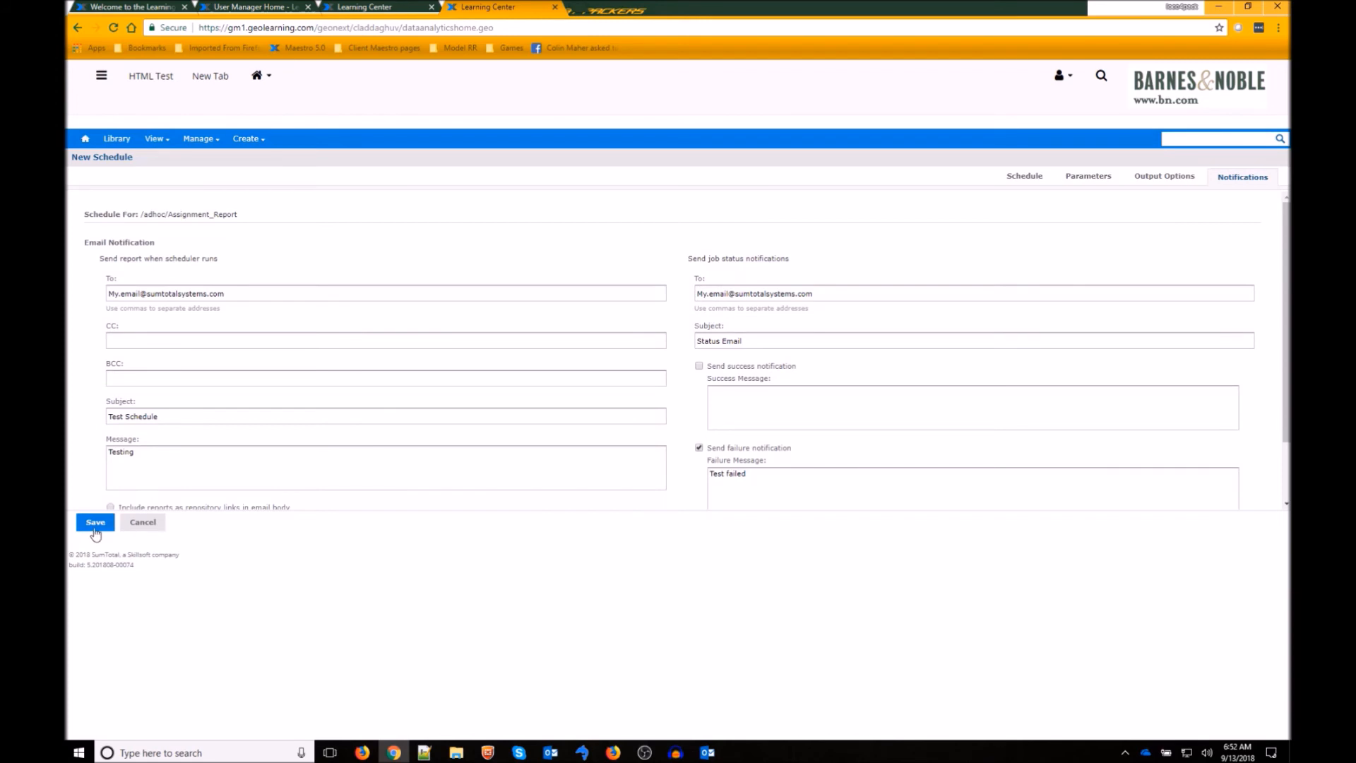
# - Save the schedule under the job name 'Test Schedule'
pyautogui.click(94, 523)
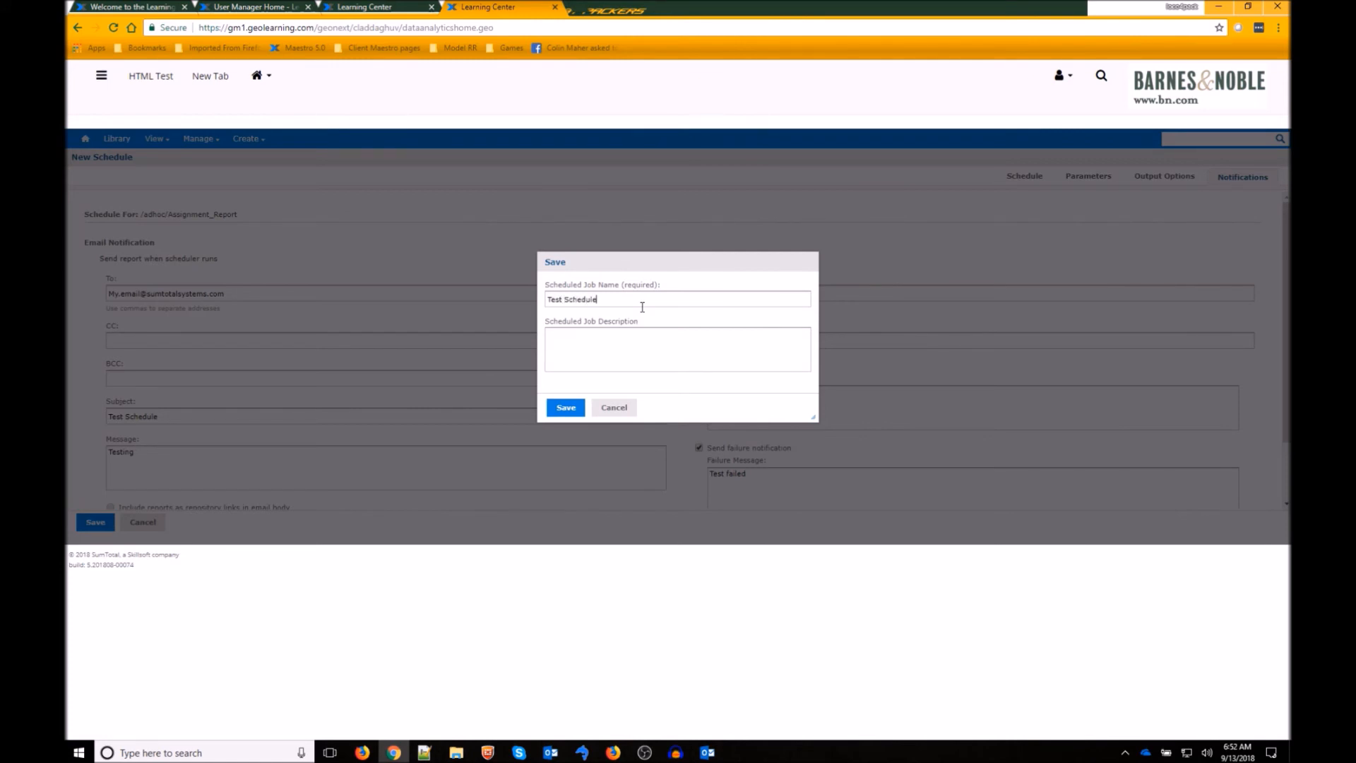
pyautogui.click(566, 410)
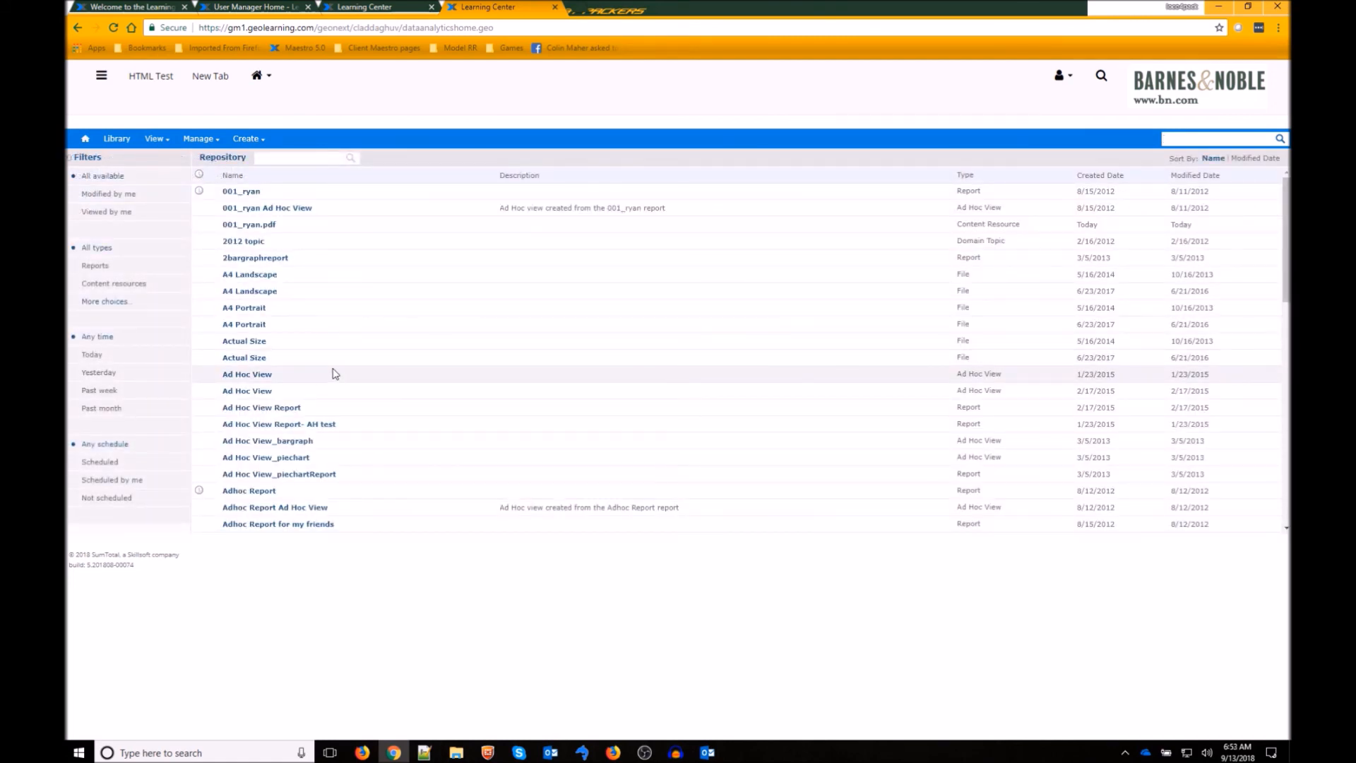
pyautogui.scroll(-5, 337, 370)
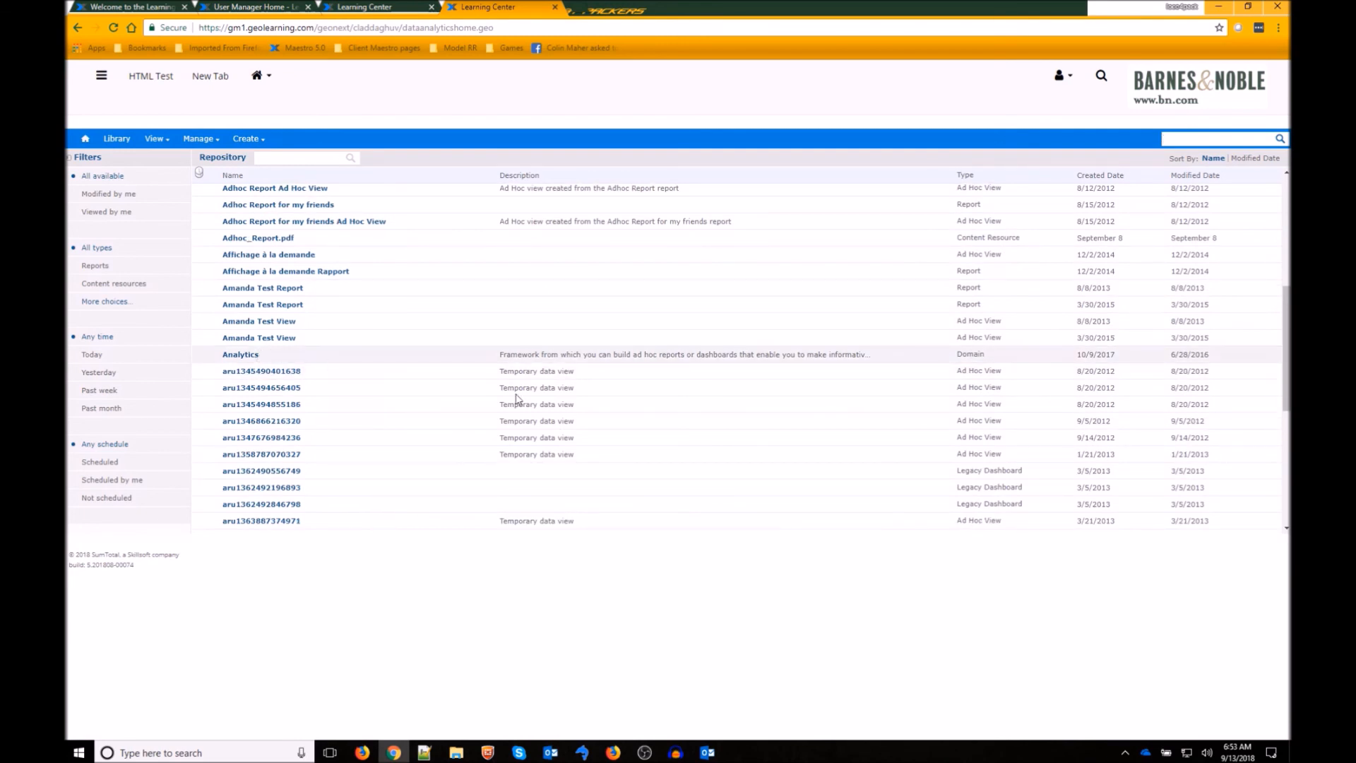
pyautogui.scroll(-5, 233, 366)
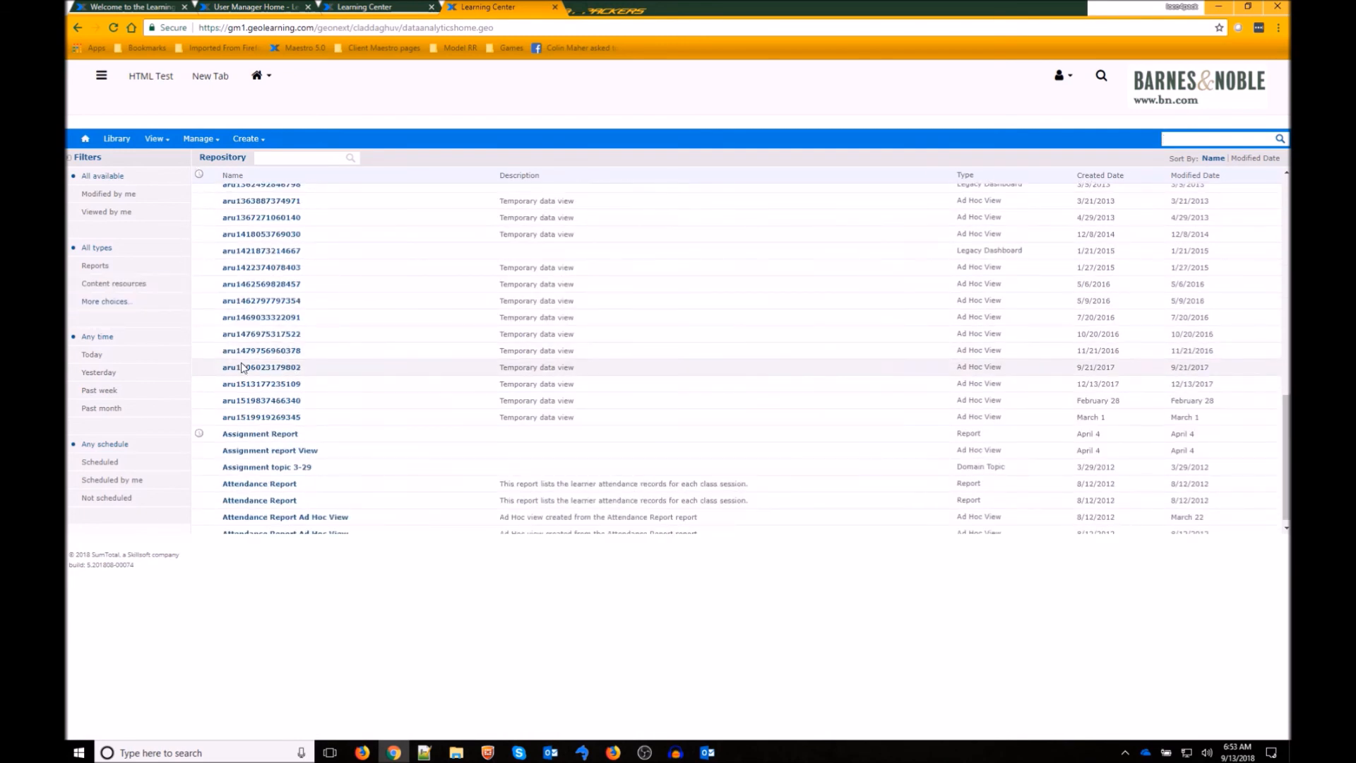
pyautogui.click(207, 435)
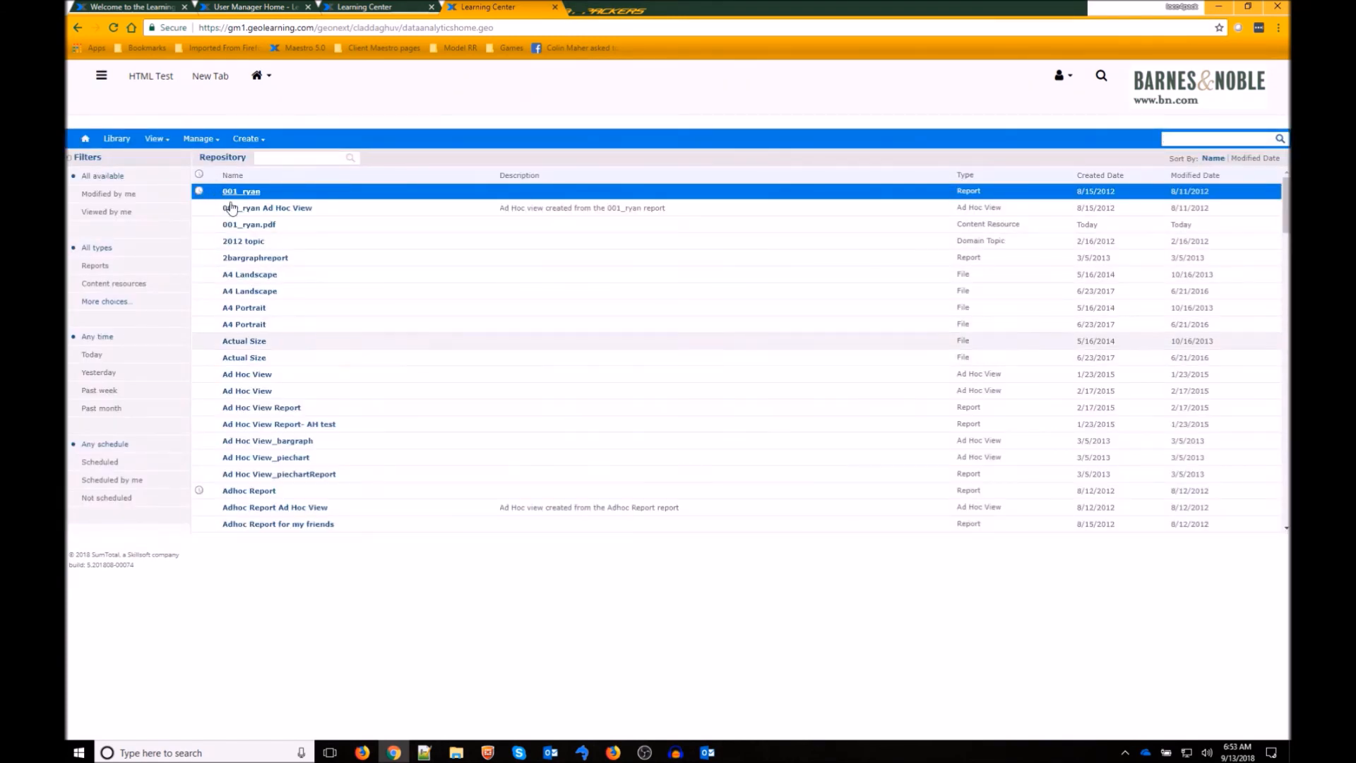
pyautogui.scroll(-5, 212, 248)
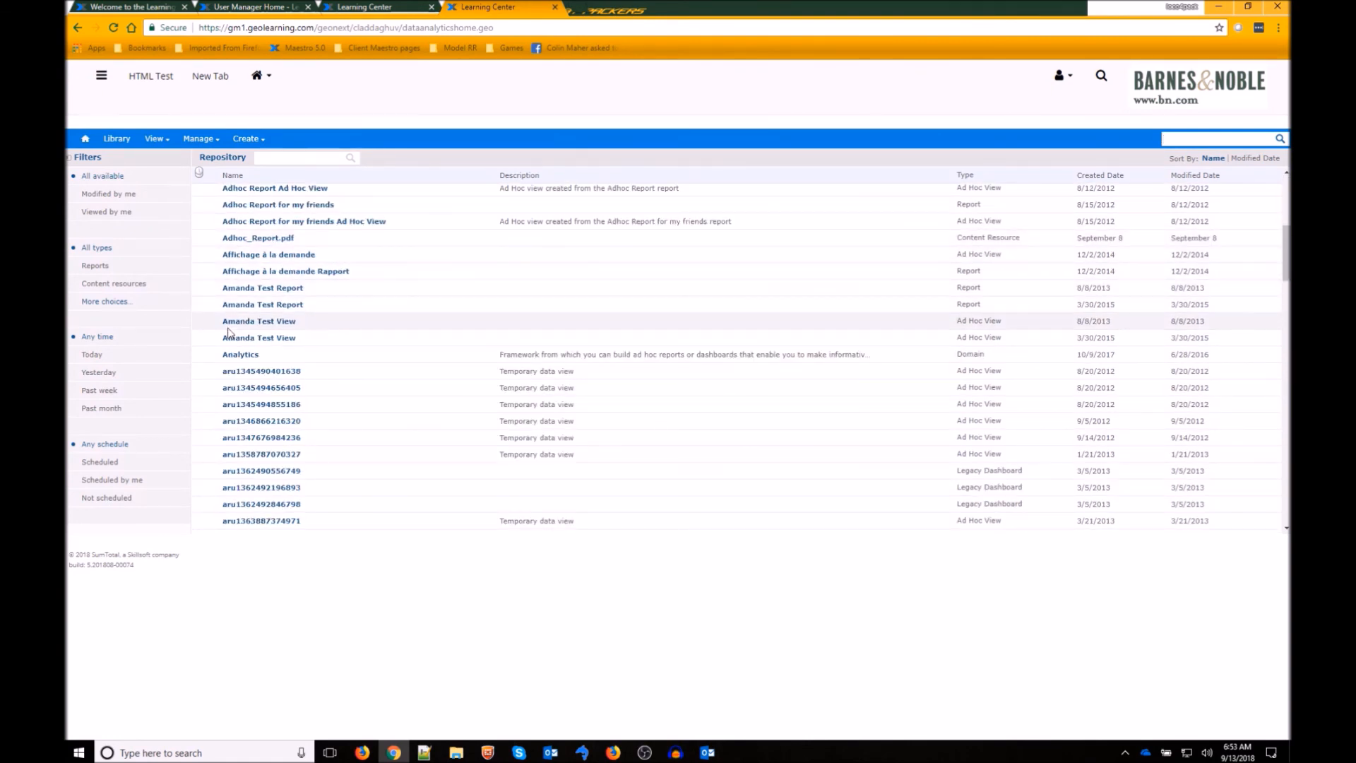
pyautogui.scroll(-5, 203, 339)
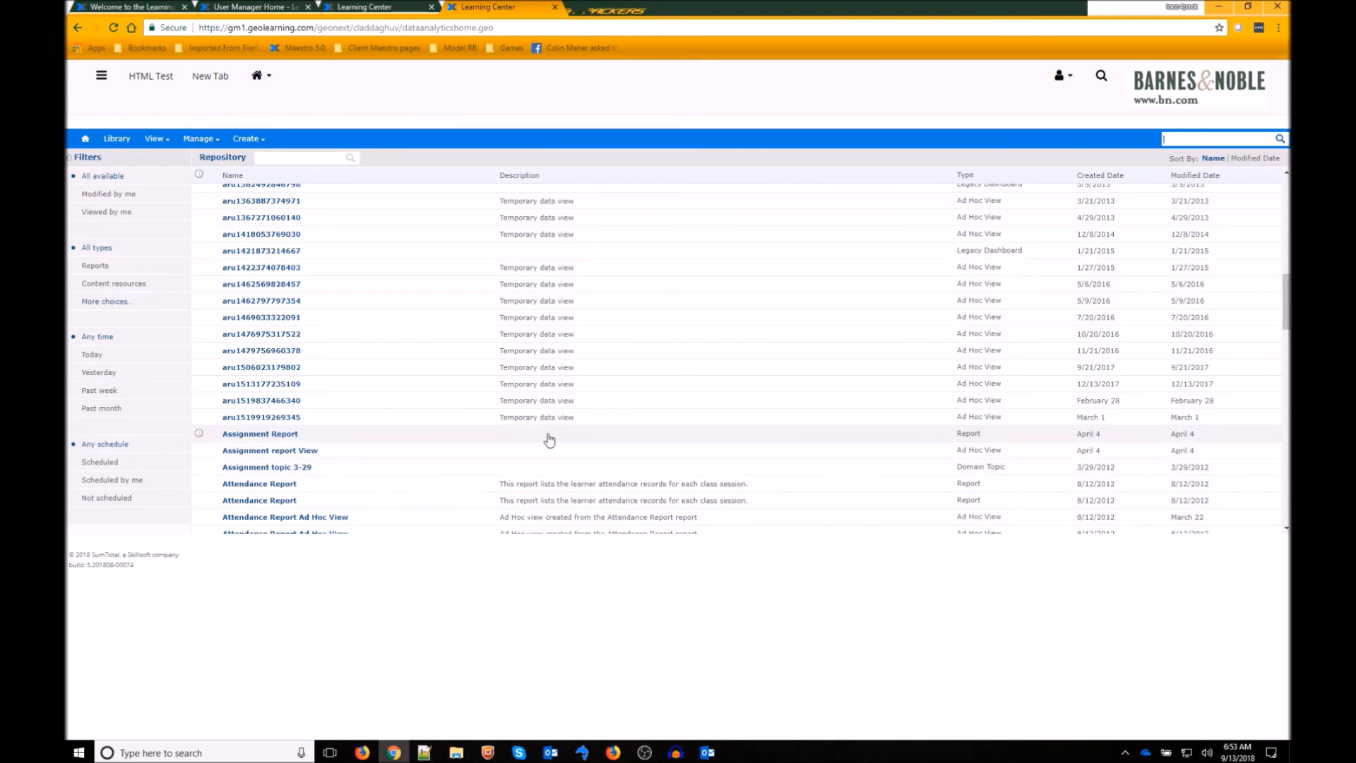
pyautogui.scroll(10, 550, 440)
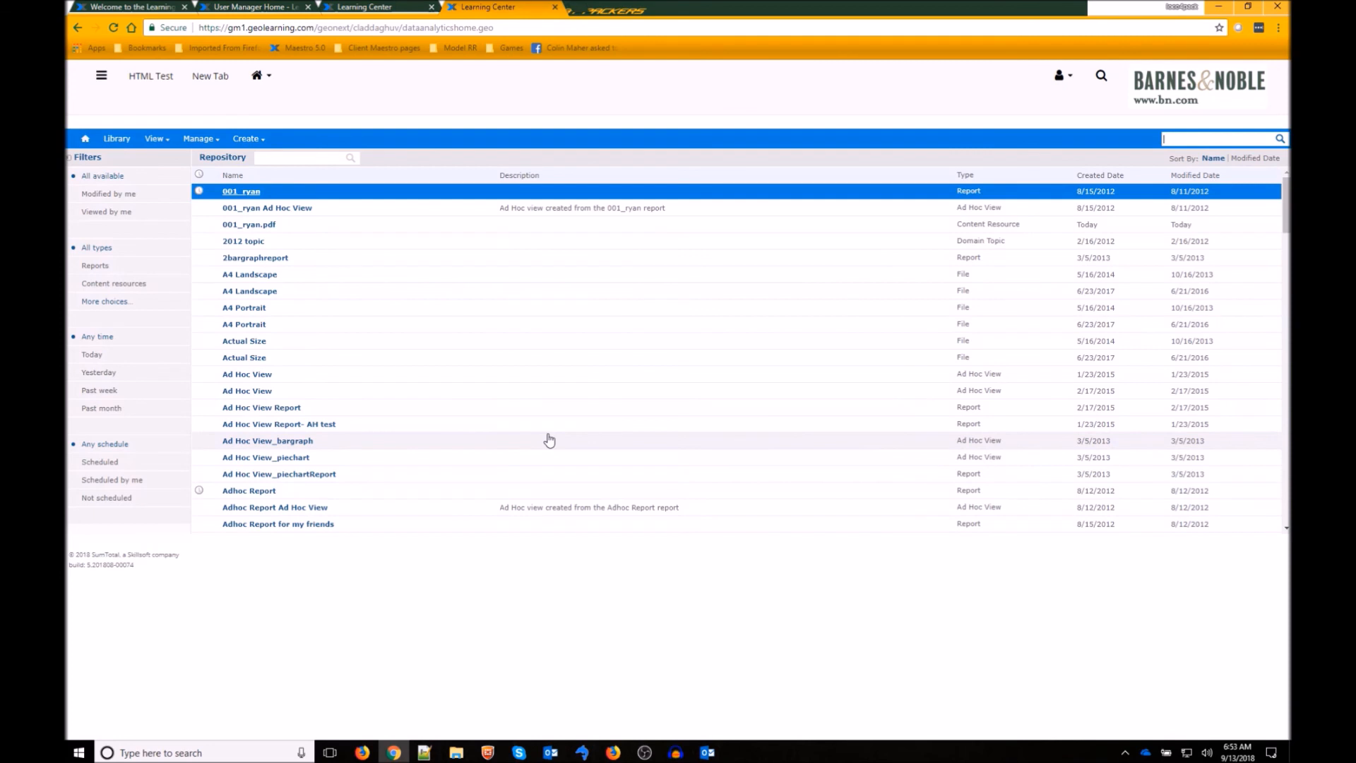